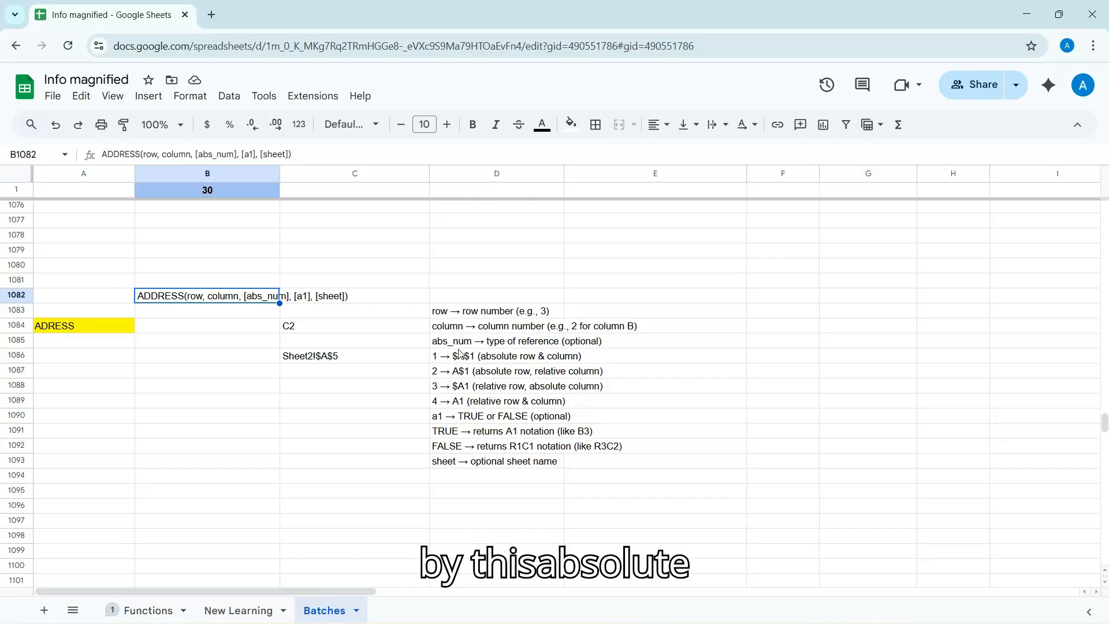
Start an ADDRESS formula in cell B1088 with row 2, column 3, absolute mode 1 and A1 notation TRUE.
{"action": "scroll", "coordinate": [450, 396], "scroll_direction": "down", "scroll_amount": 1}
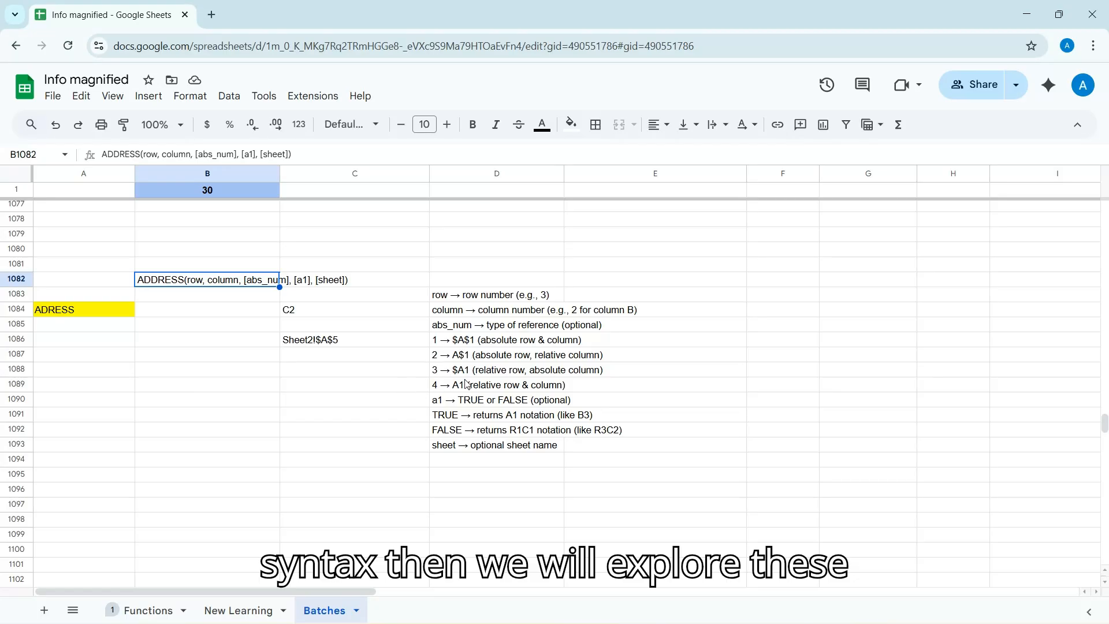
{"action": "left_click", "coordinate": [160, 374]}
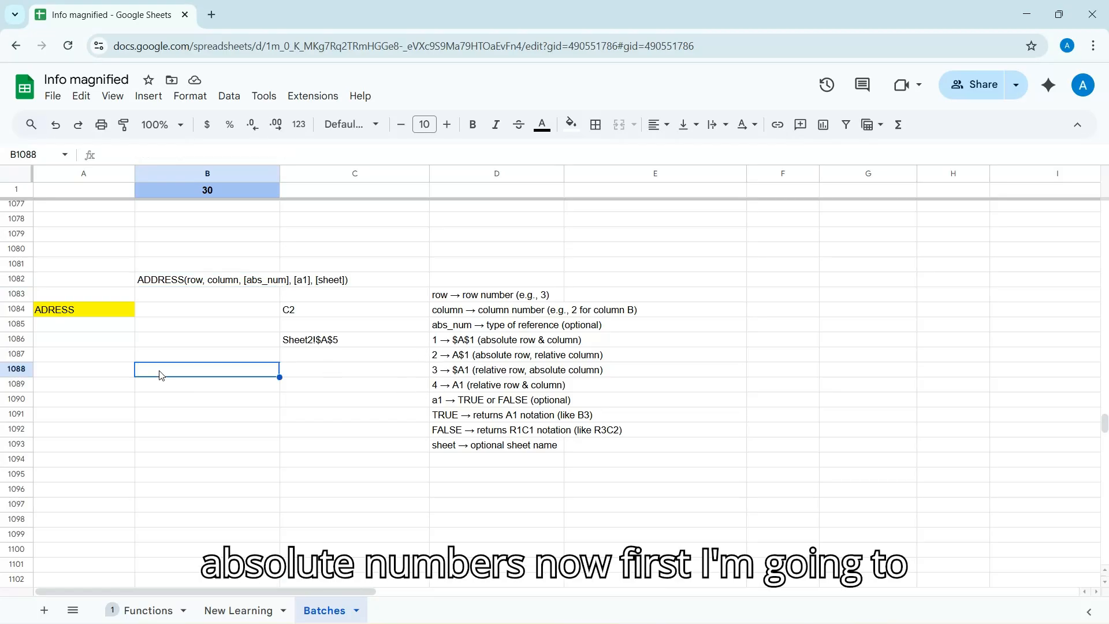
{"action": "type", "text": "=A"}
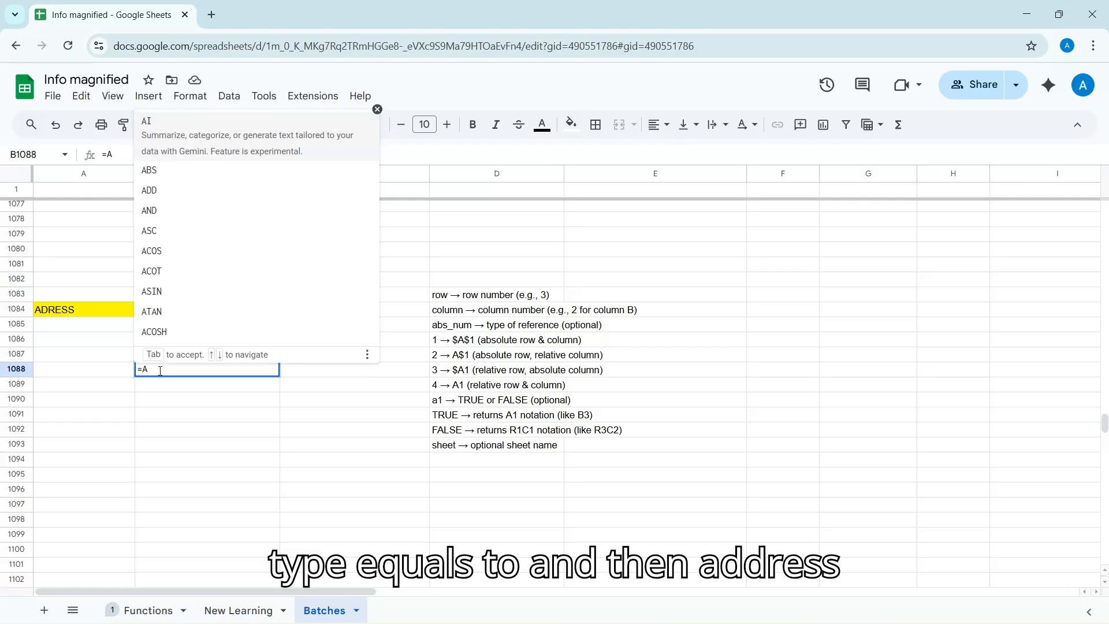
{"action": "type", "text": "D"}
{"action": "left_click", "coordinate": [178, 425]}
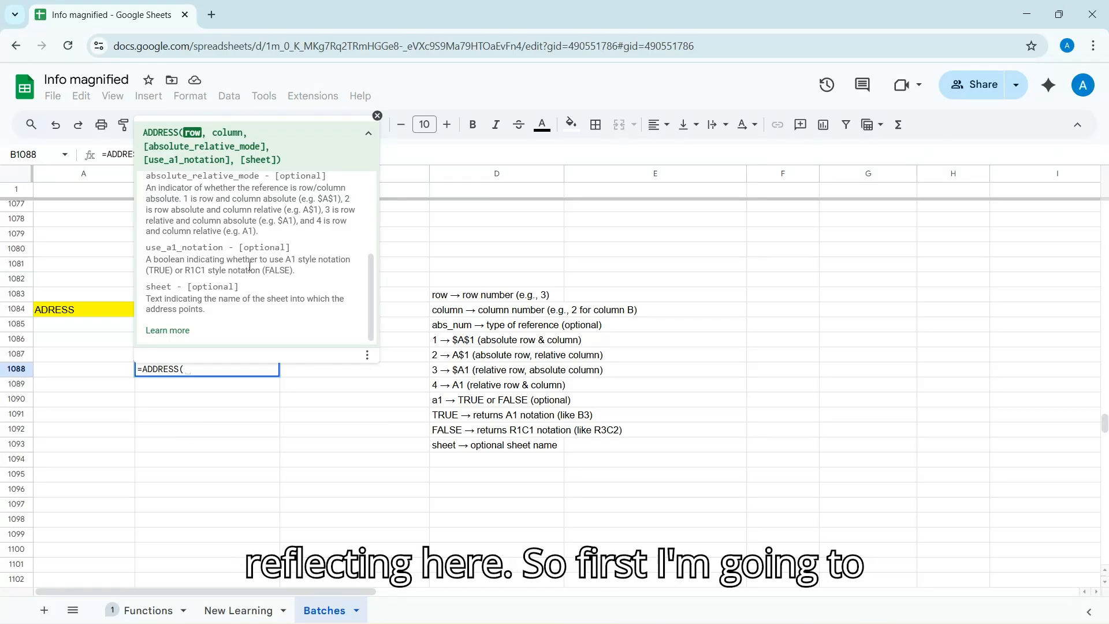
{"action": "type", "text": "2,"}
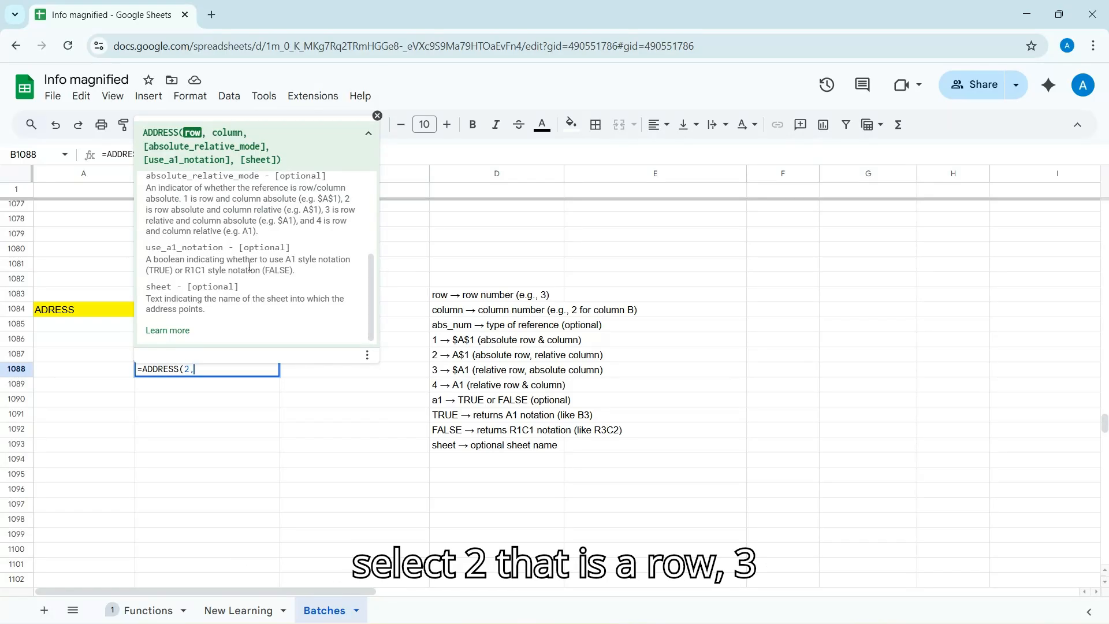
{"action": "type", "text": "3,"}
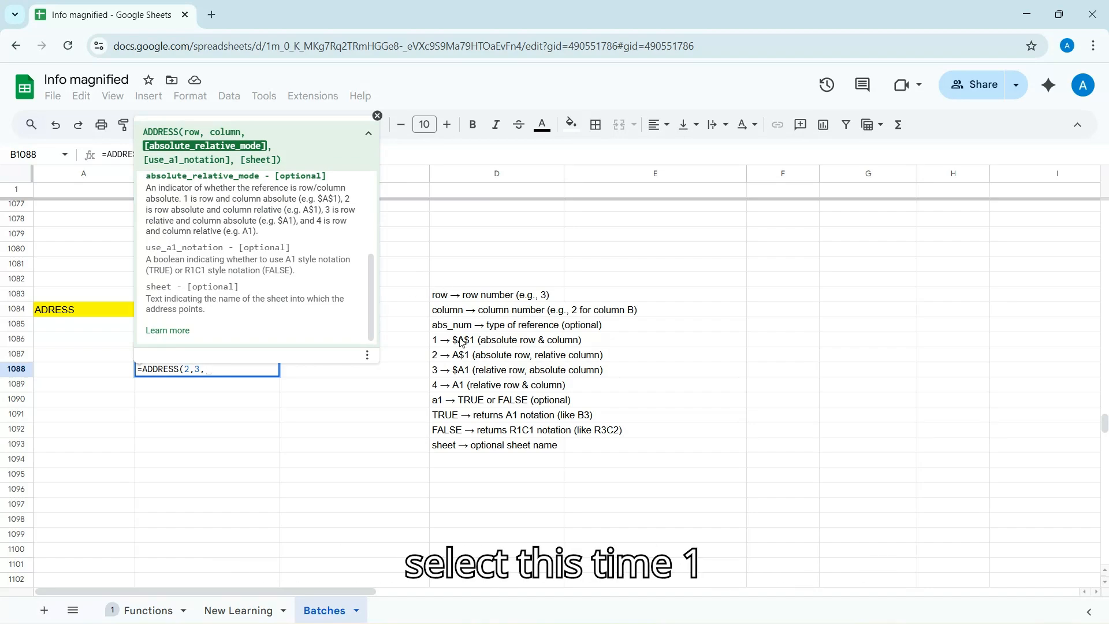
{"action": "type", "text": "1"}
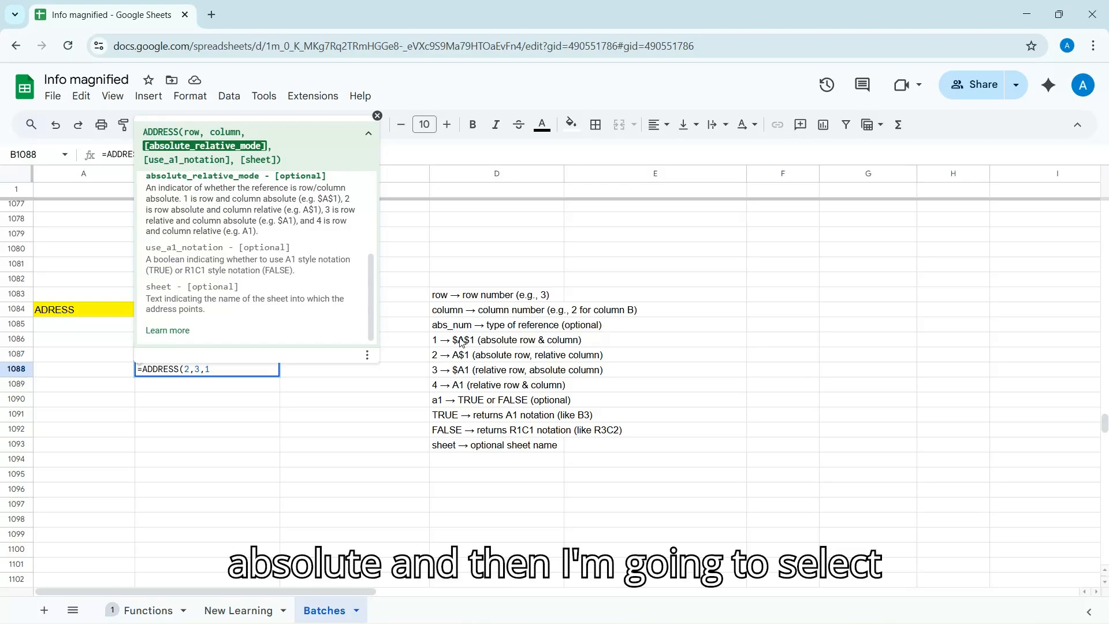
{"action": "type", "text": ","}
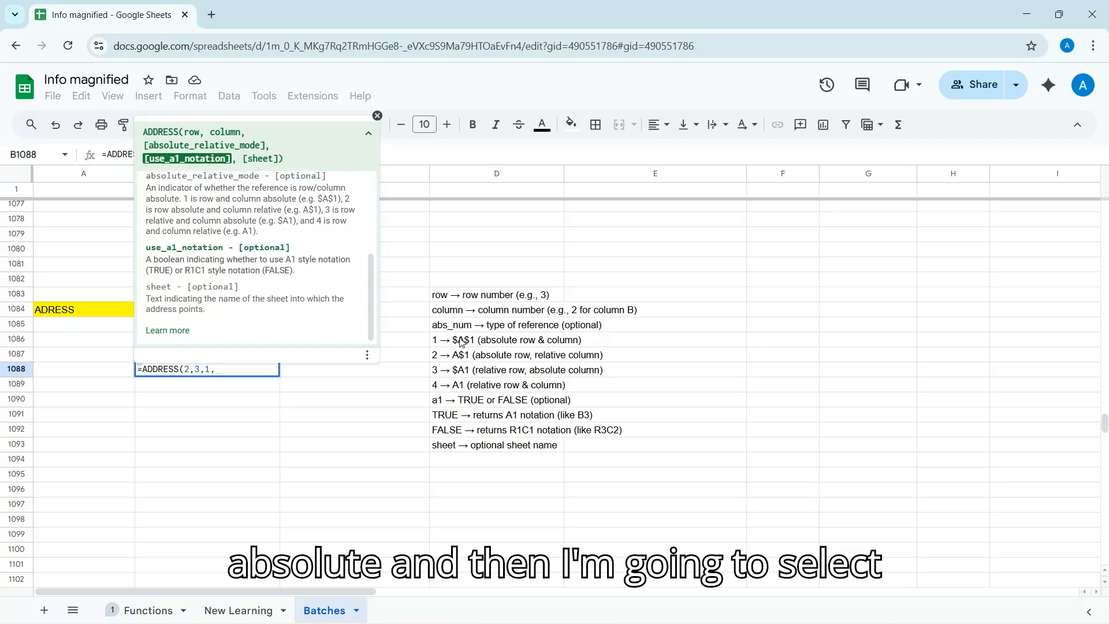
{"action": "type", "text": "TRUE"}
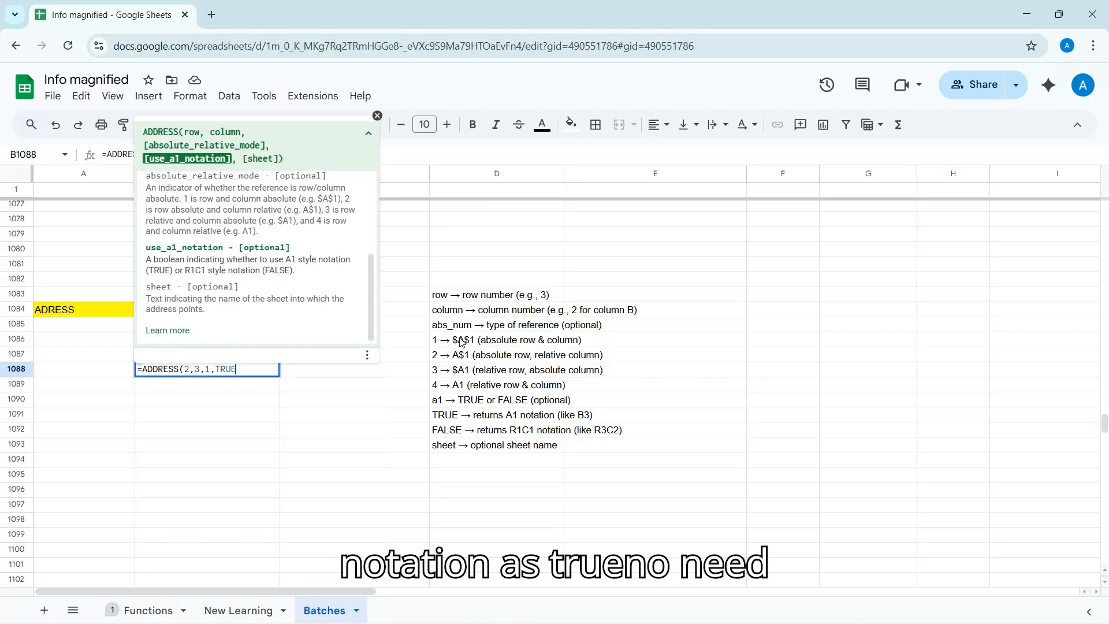
{"action": "type", "text": ","}
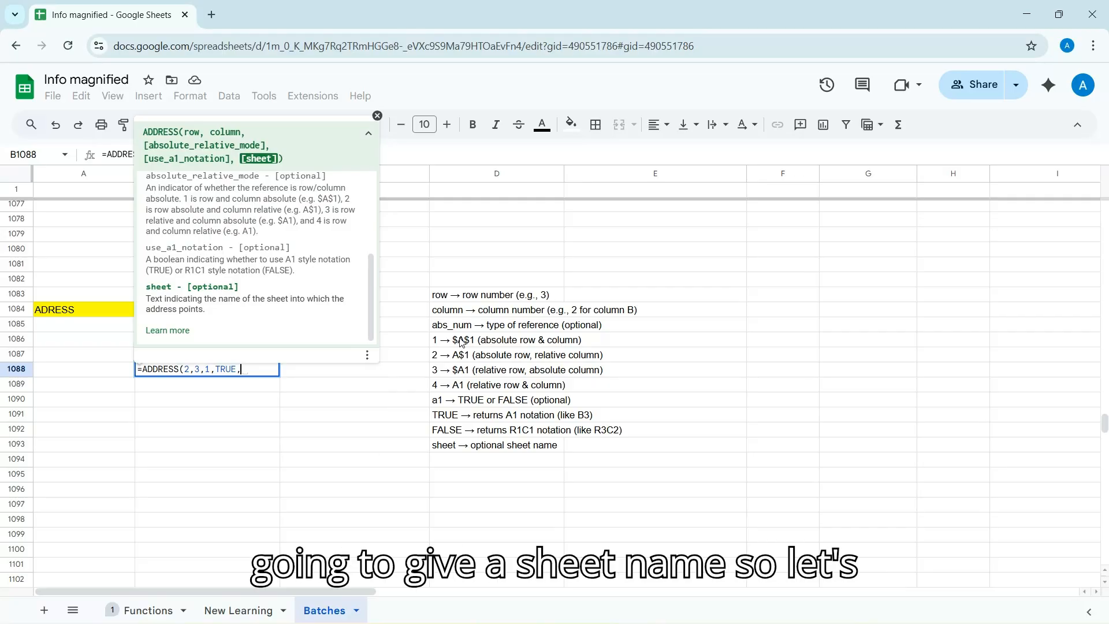
Add "Sheet2" as the sheet argument and complete the formula =ADDRESS(2,3,1,TRUE,"Sheet2") in cell B1088.
{"action": "type", "text": "''"}
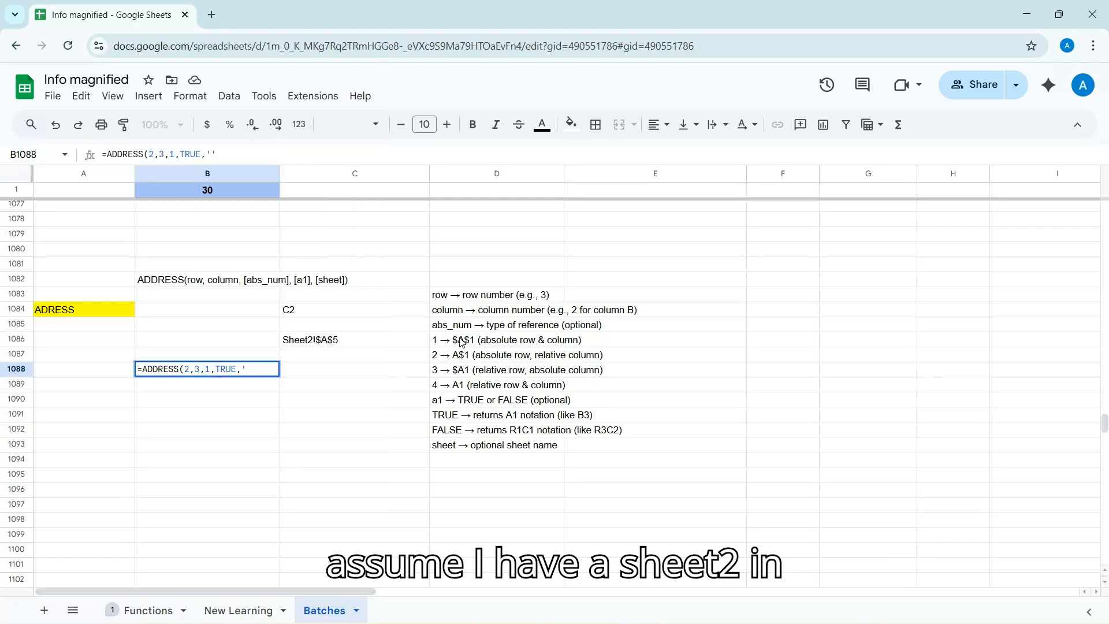
{"action": "key", "text": "BackSpace"}
{"action": "key", "text": "BackSpace"}
{"action": "type", "text": "\"\""}
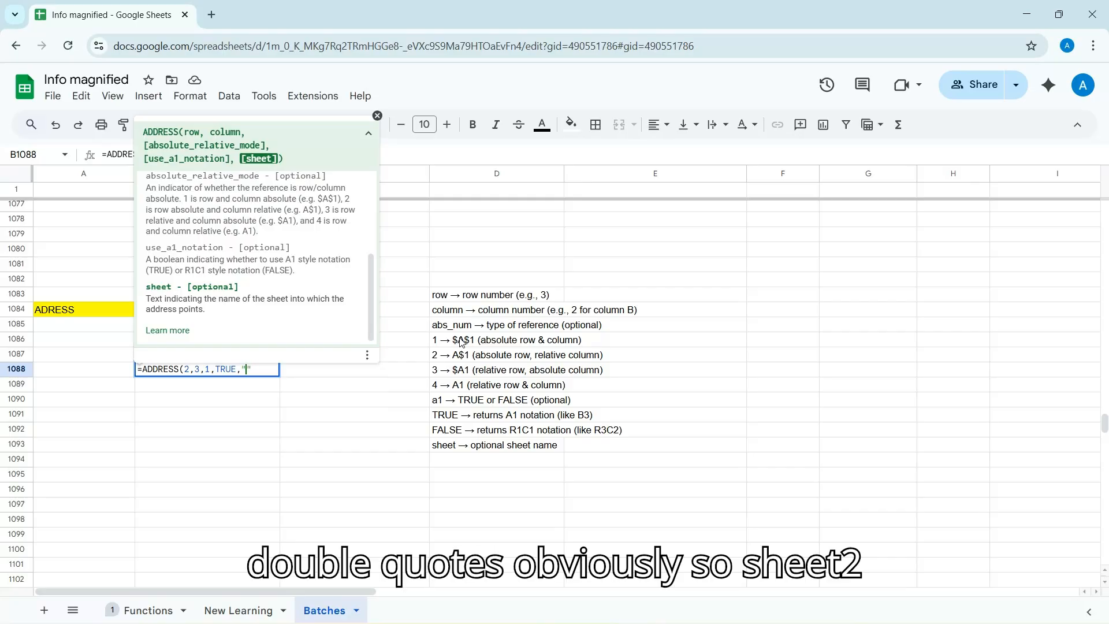
{"action": "type", "text": "SHEE"}
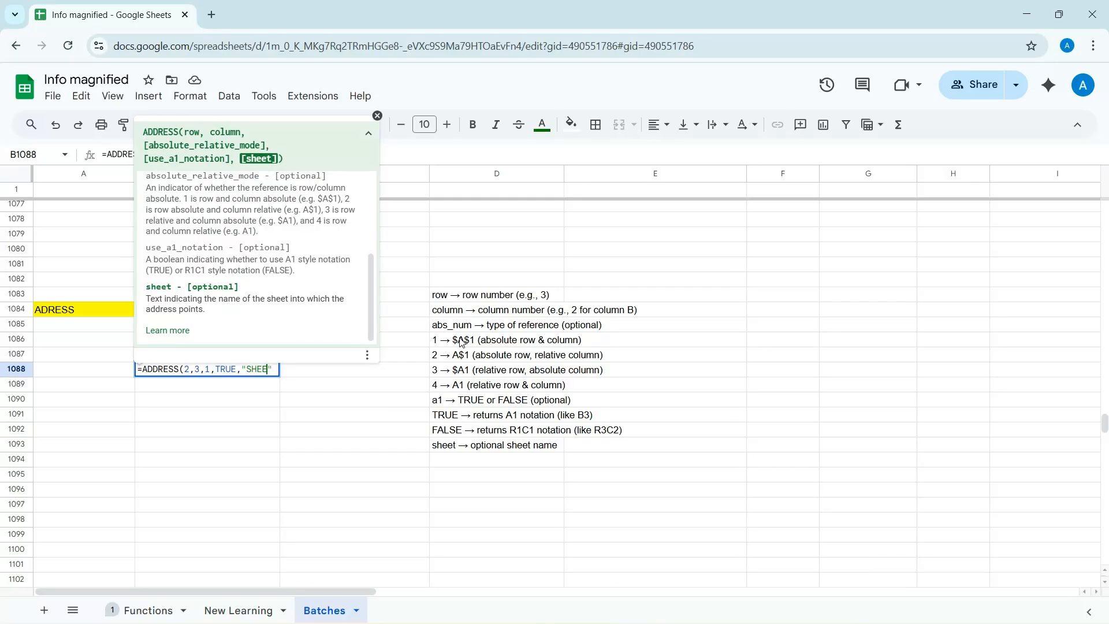
{"action": "key", "text": "BackSpace"}
{"action": "key", "text": "BackSpace"}
{"action": "key", "text": "BackSpace"}
{"action": "key", "text": "BackSpace"}
{"action": "type", "text": "Sheet2\""}
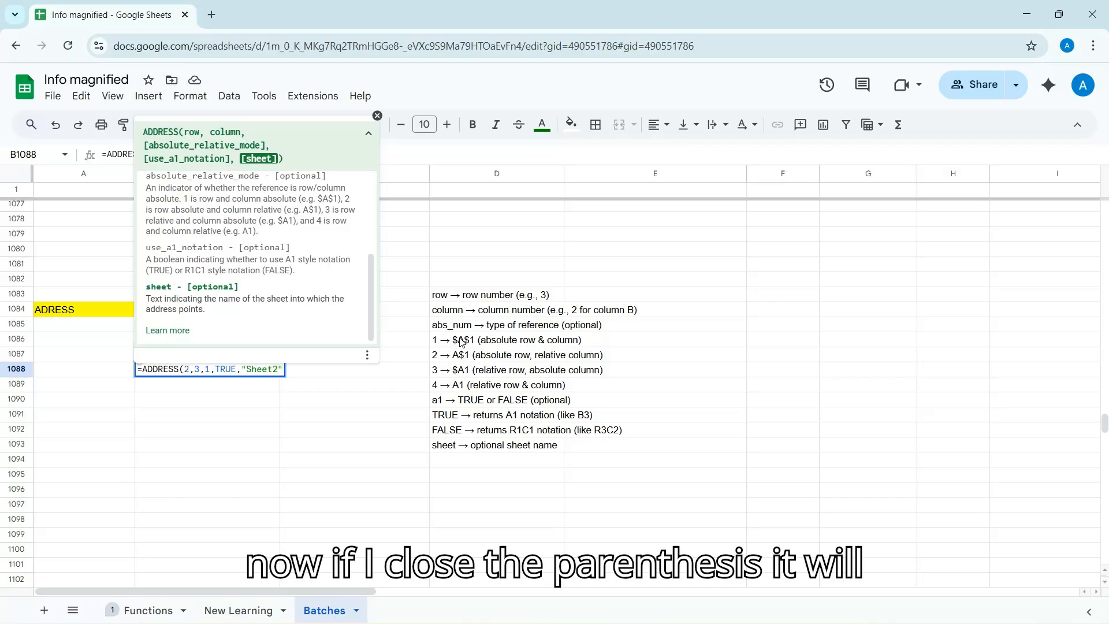
{"action": "type", "text": ")"}
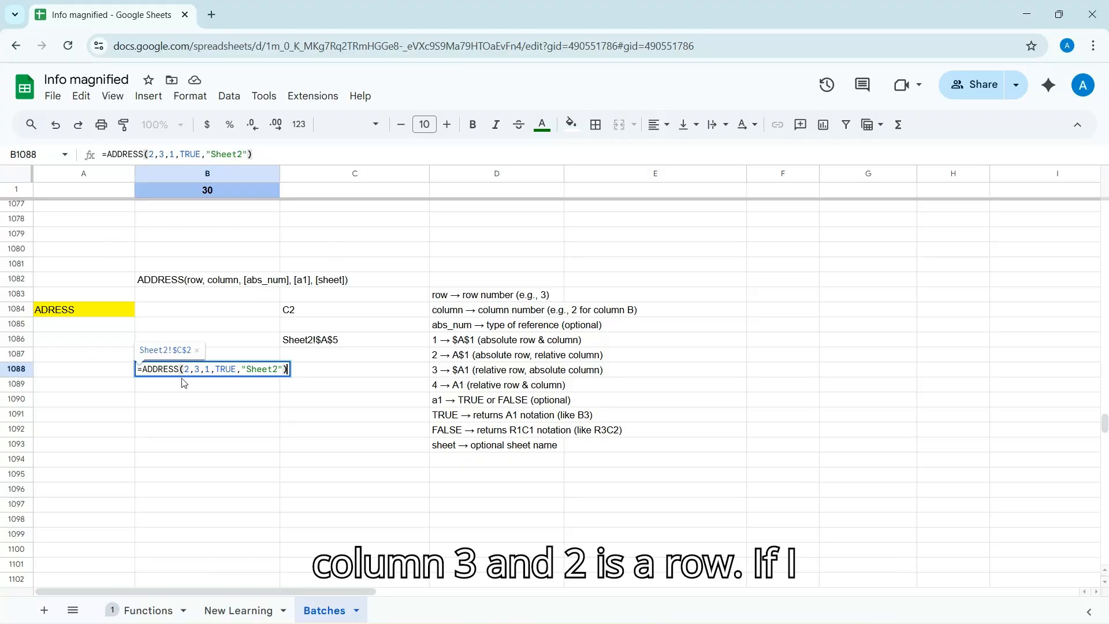
{"action": "key", "text": "Return"}
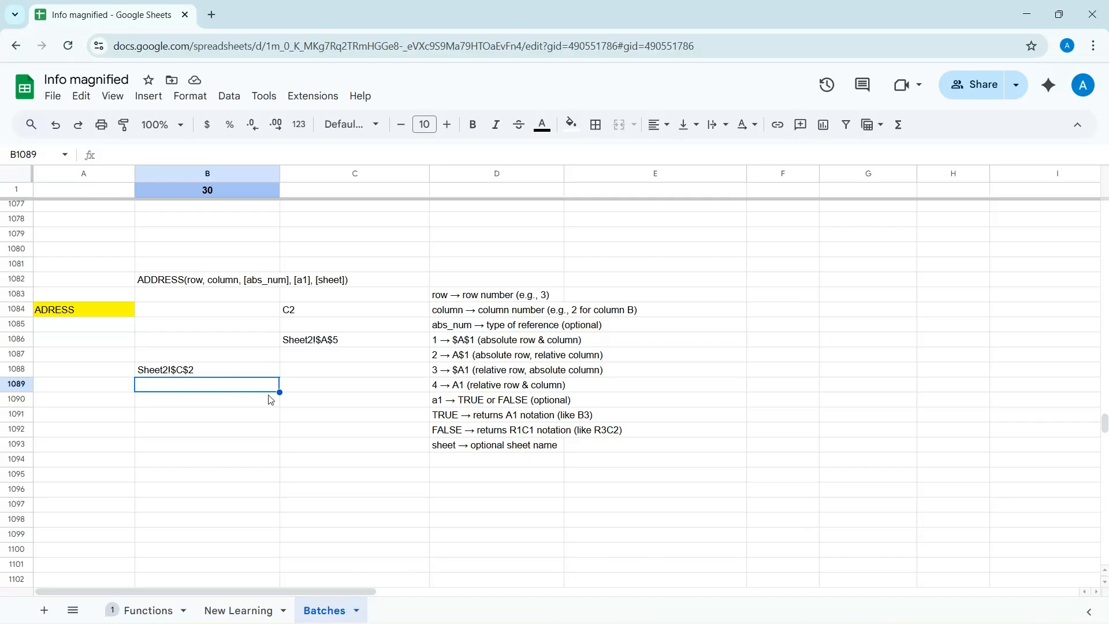
Enter =ADDRESS(2,3,1) in cell C1088 to return a reference with absolute row and column.
{"action": "left_click", "coordinate": [310, 398]}
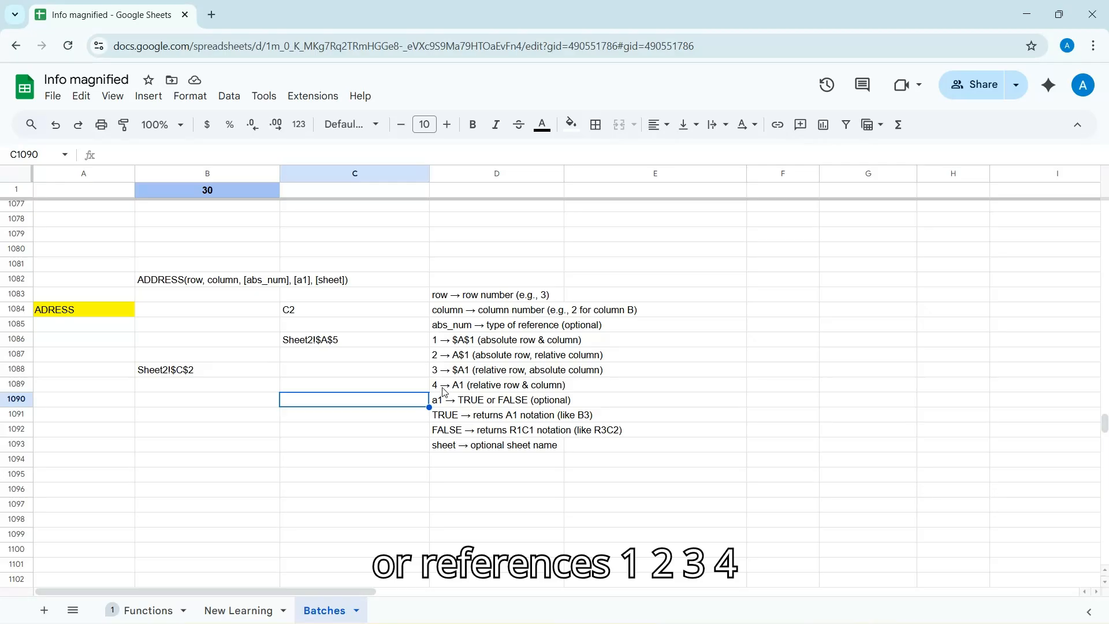
{"action": "left_click", "coordinate": [315, 374]}
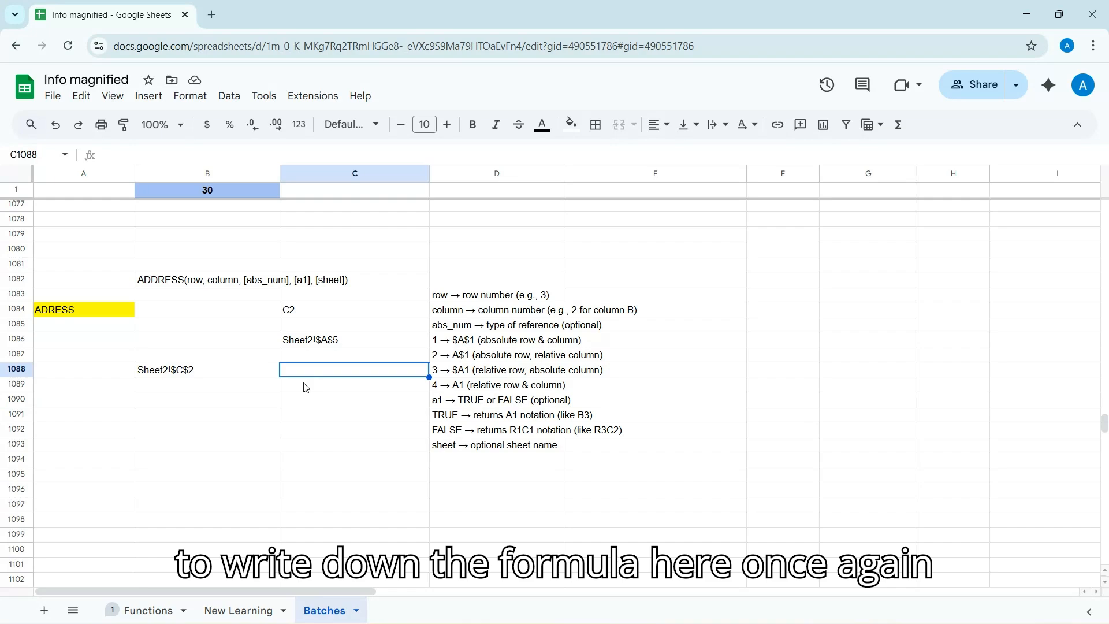
{"action": "type", "text": "=A"}
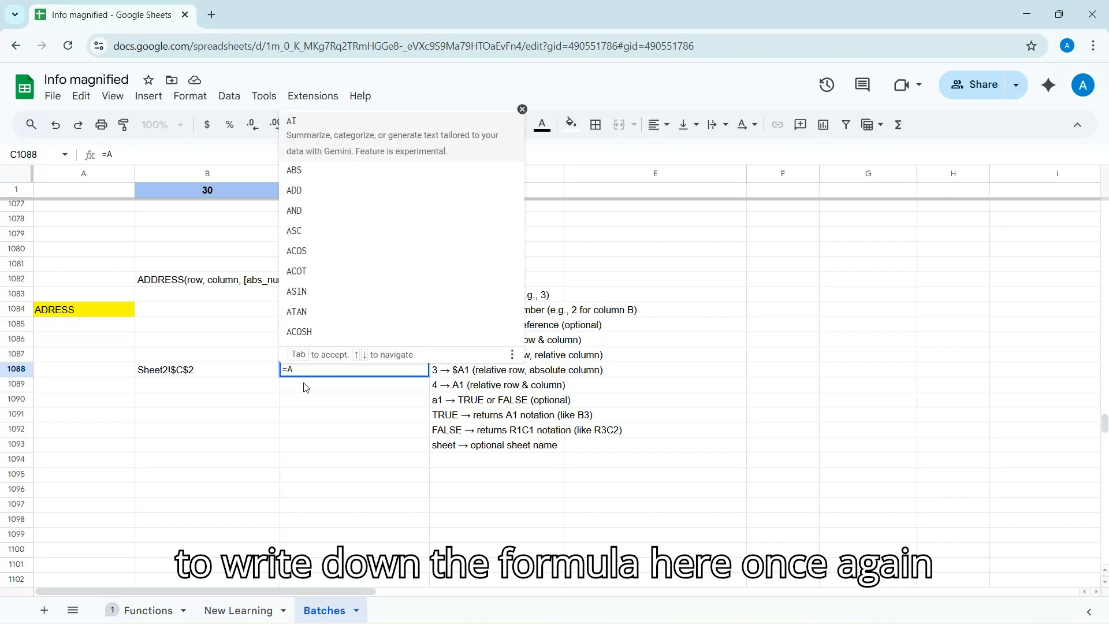
{"action": "type", "text": "dd"}
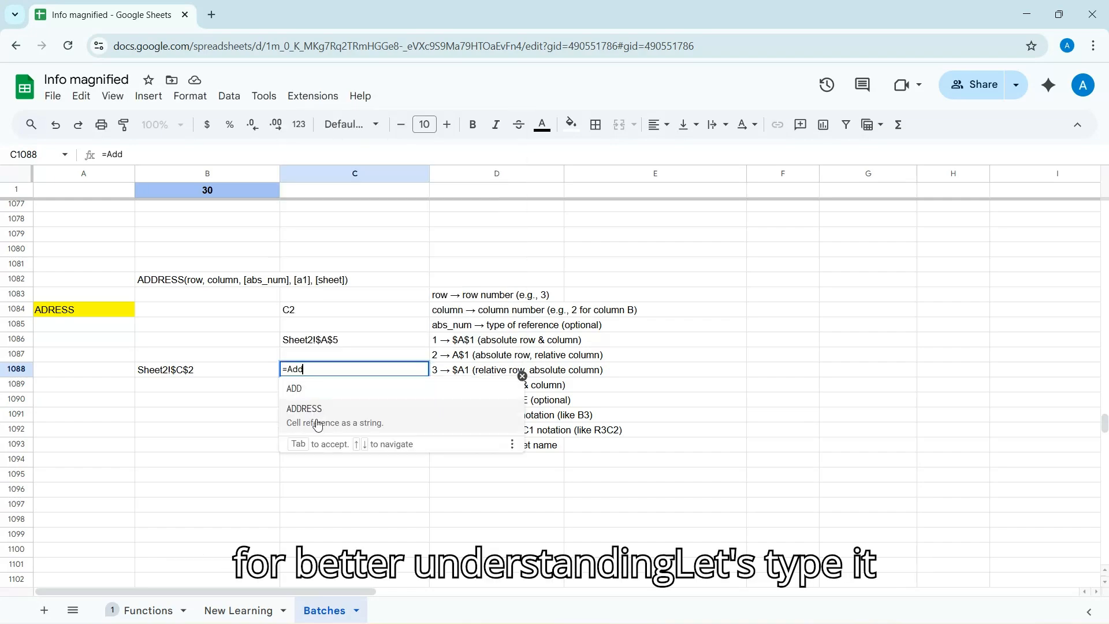
{"action": "left_click", "coordinate": [317, 426]}
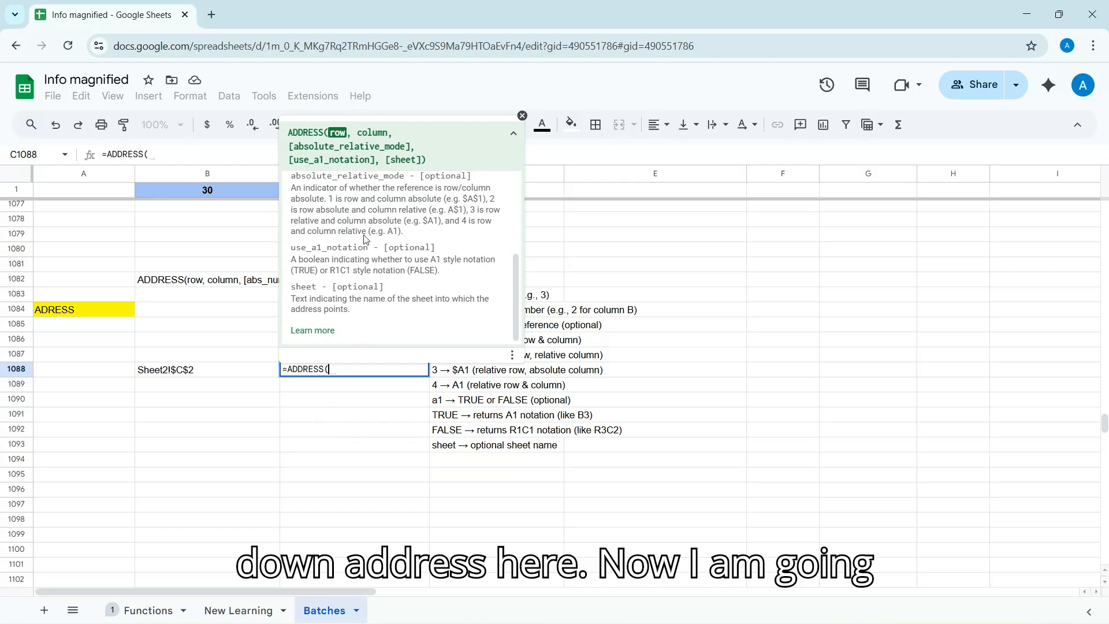
{"action": "type", "text": "2,"}
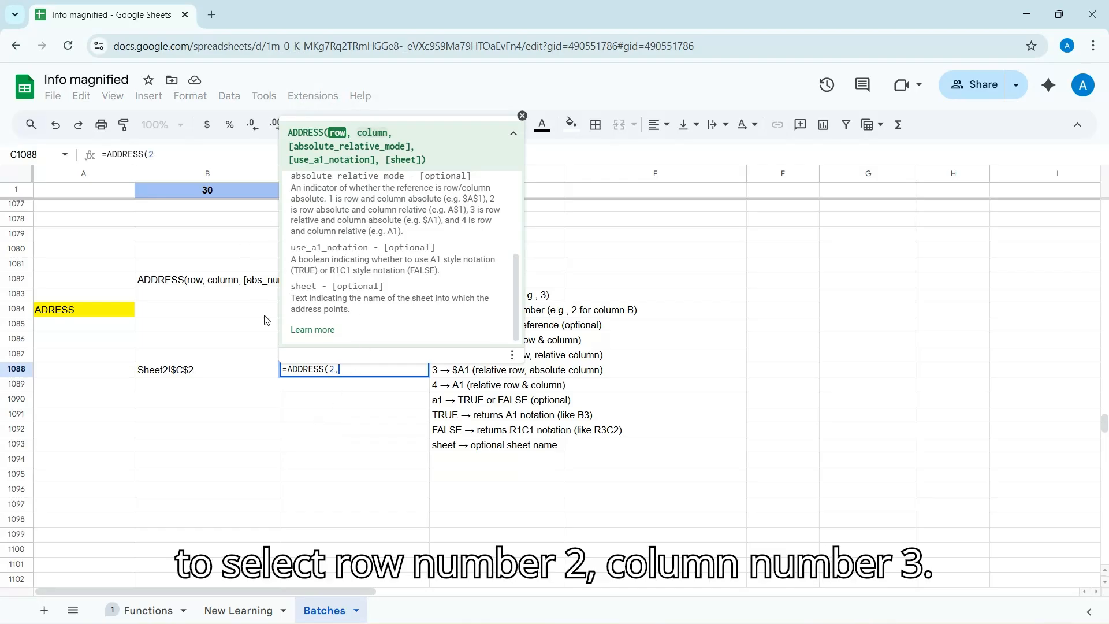
{"action": "type", "text": "3,"}
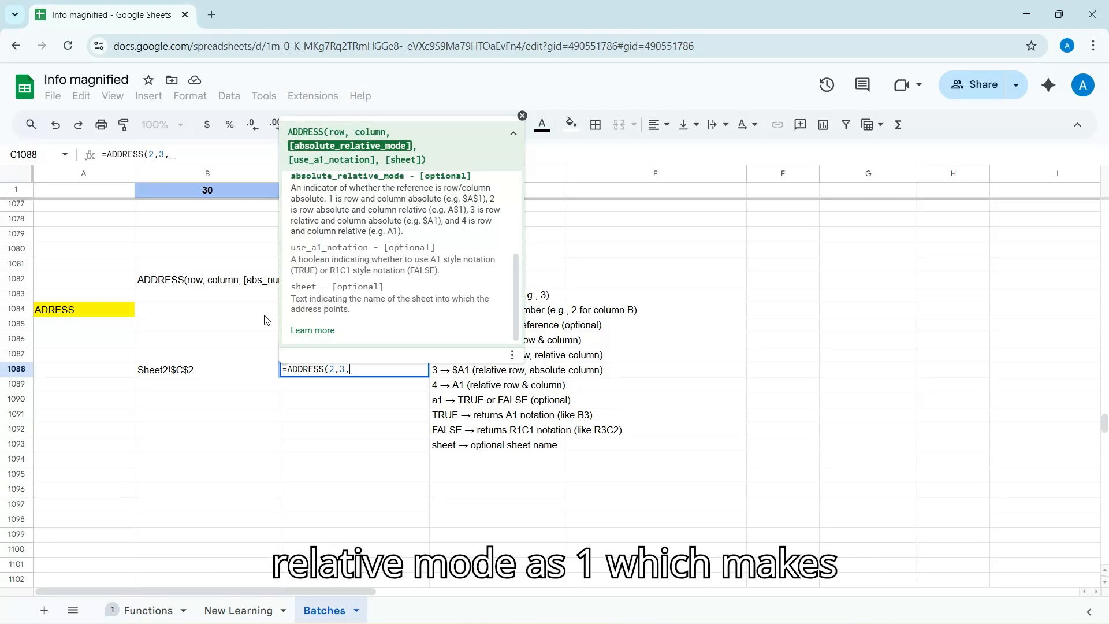
{"action": "type", "text": "1"}
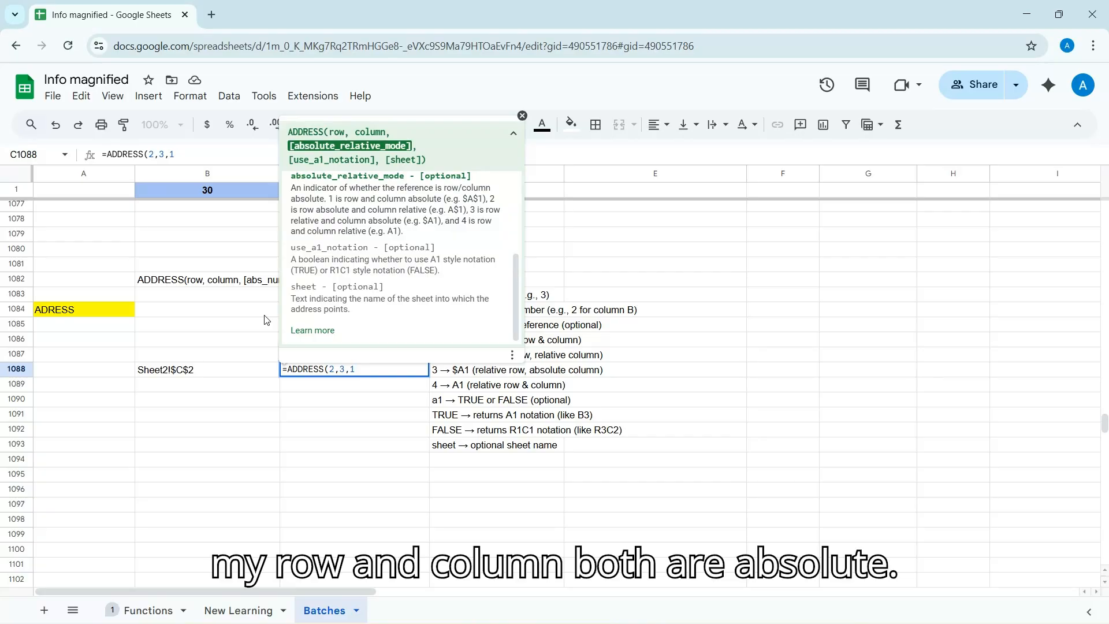
{"action": "type", "text": ")"}
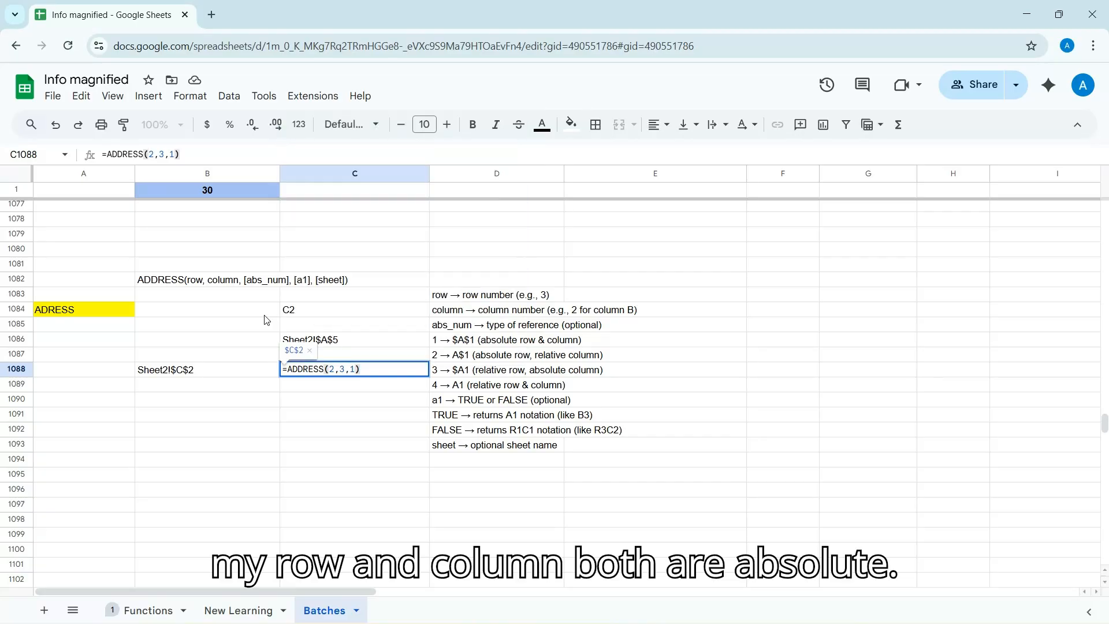
{"action": "key", "text": "Return"}
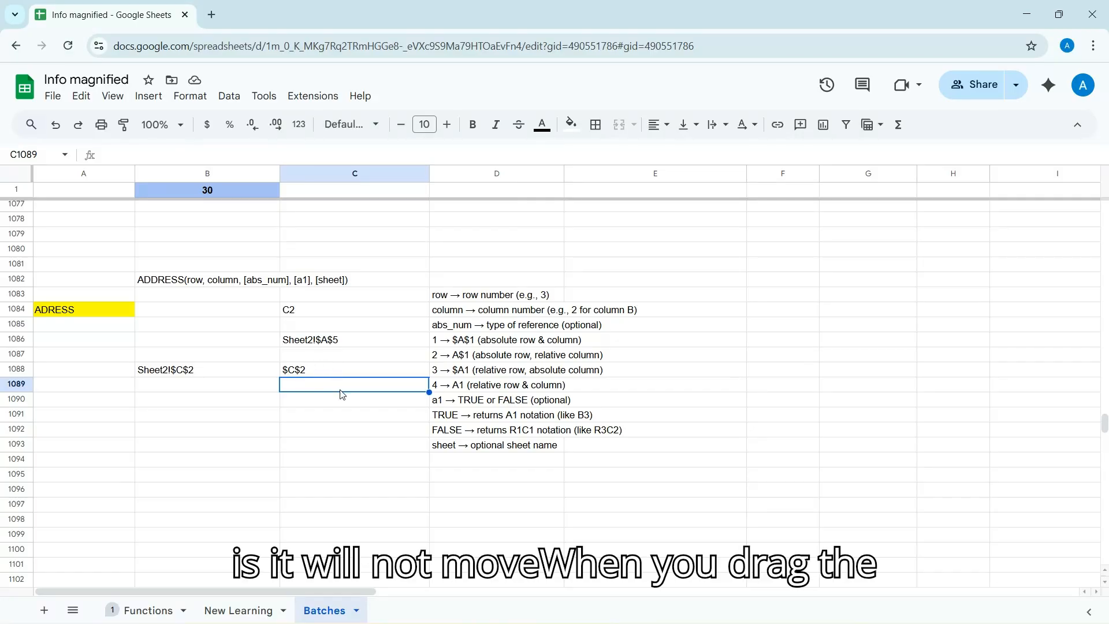
Enter =ADDRESS(2,3,2) in cell C1089 to return a reference with absolute row and relative column.
{"action": "left_click", "coordinate": [308, 375]}
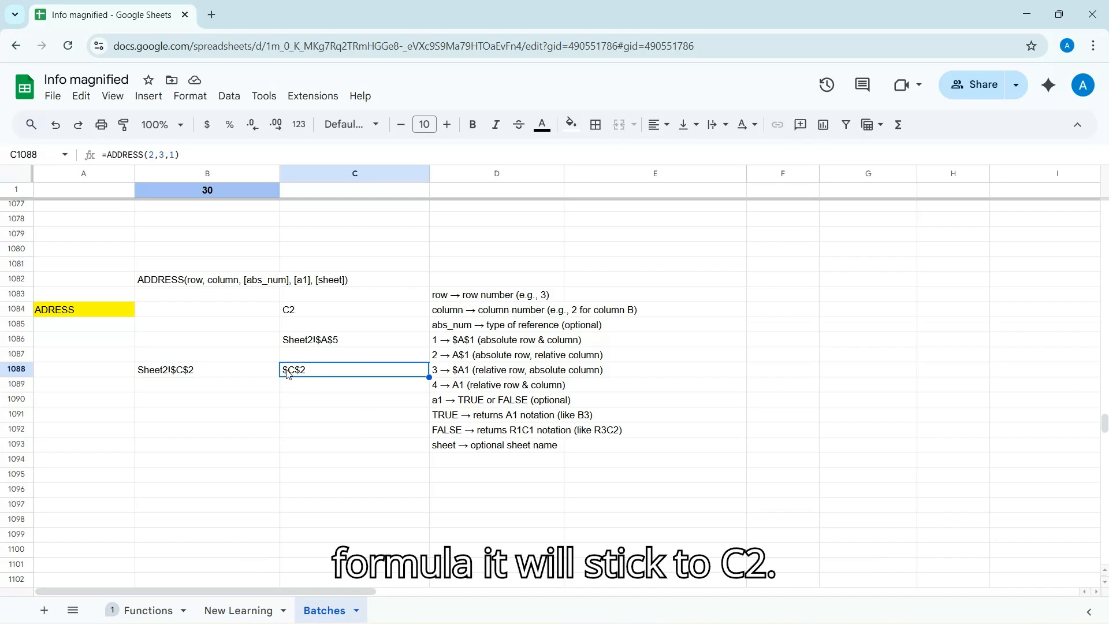
{"action": "left_click", "coordinate": [330, 388]}
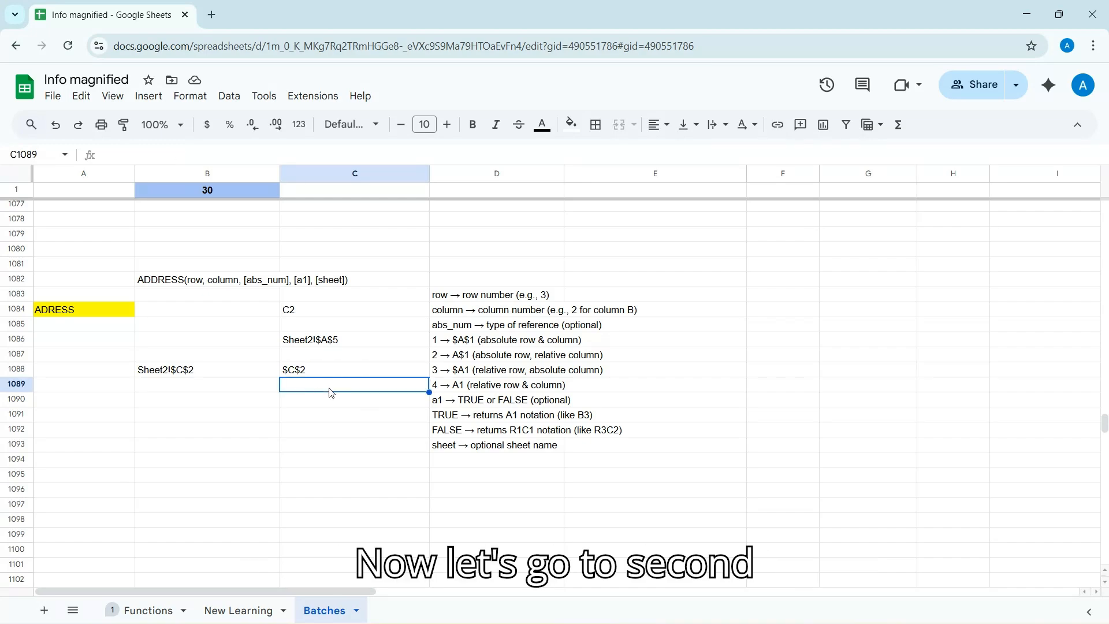
{"action": "type", "text": "=Ad"}
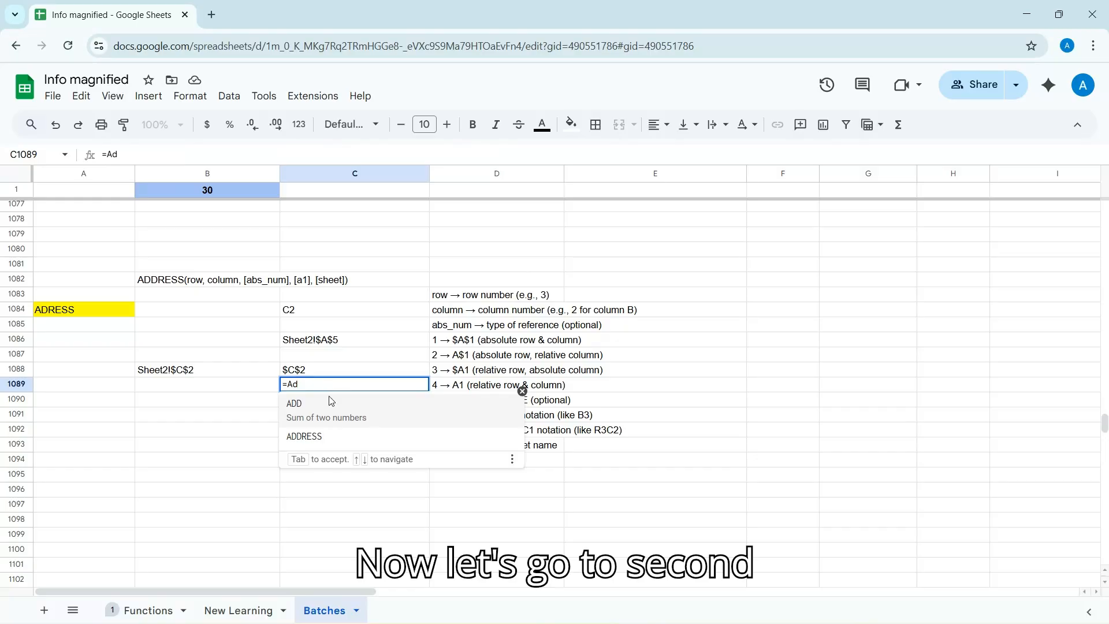
{"action": "left_click", "coordinate": [323, 433]}
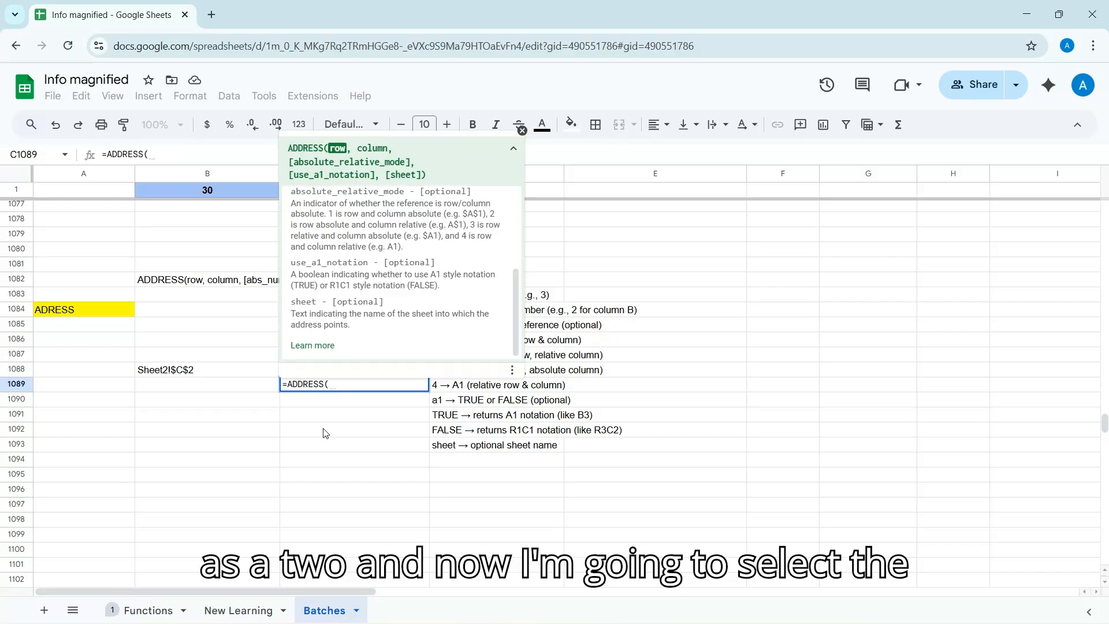
{"action": "type", "text": "2,"}
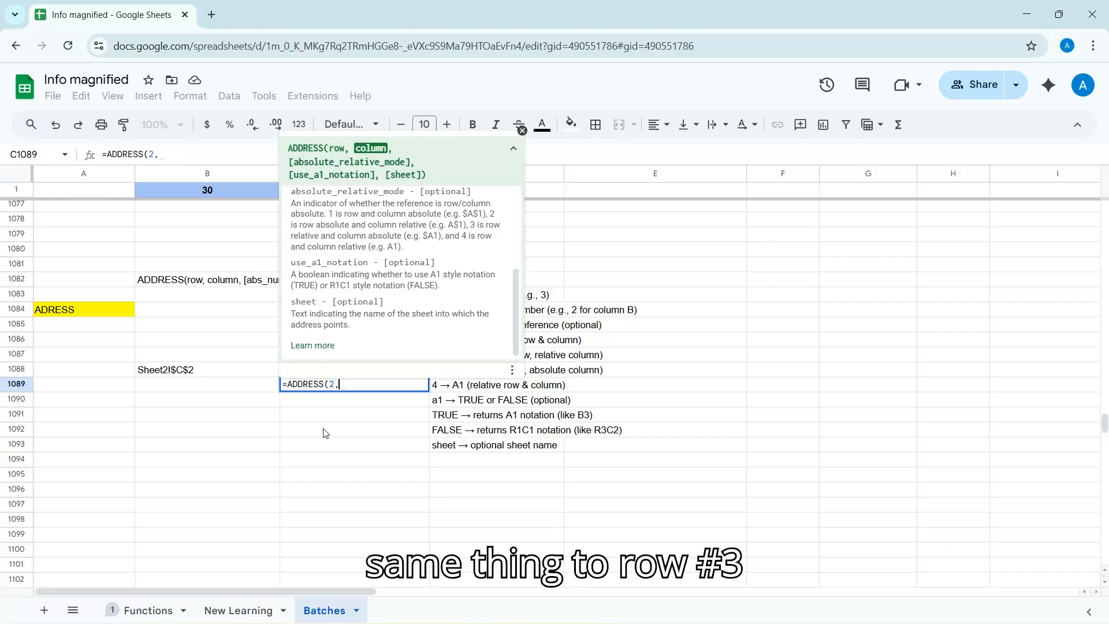
{"action": "type", "text": "3,2"}
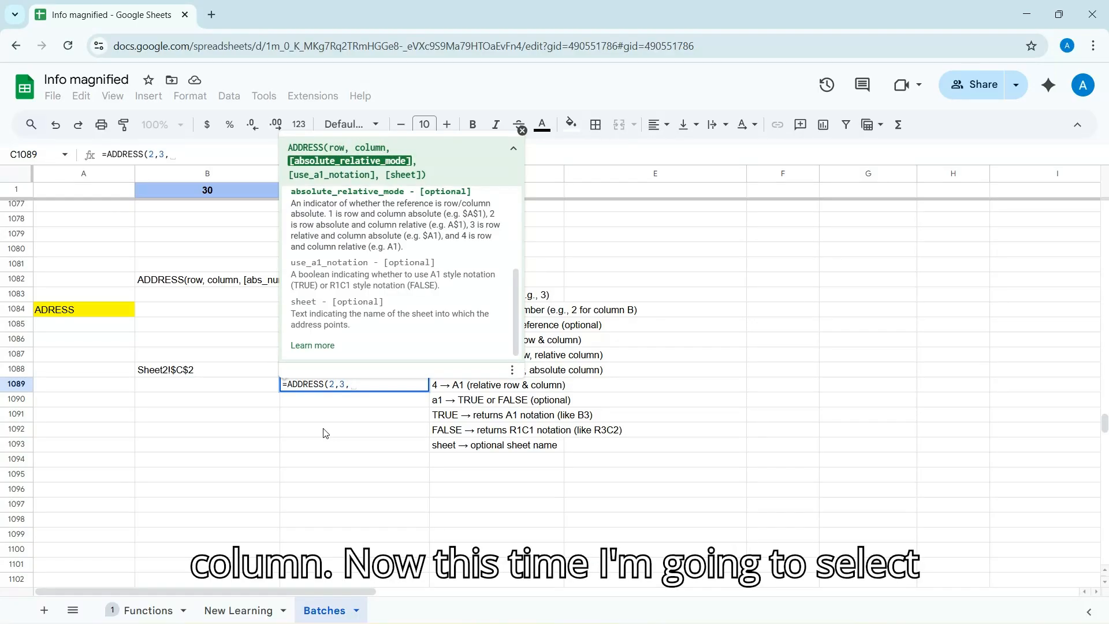
{"action": "type", "text": ")"}
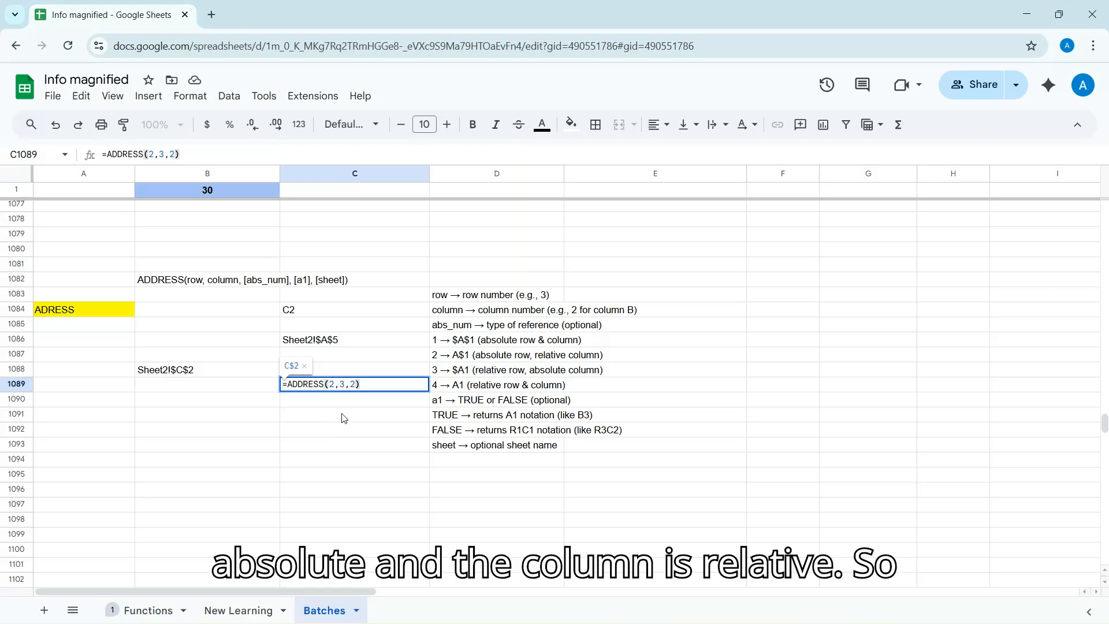
{"action": "key", "text": "Return"}
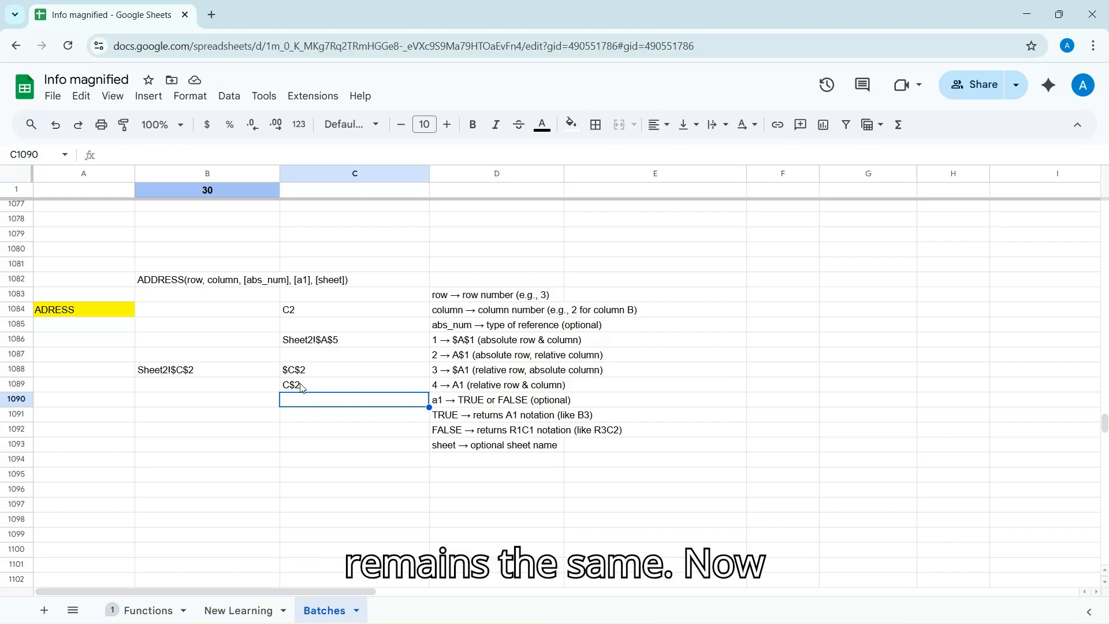
Enter =ADDRESS(2,3,3) in cell C1090 to return a reference with relative row and absolute column.
{"action": "type", "text": "=Add"}
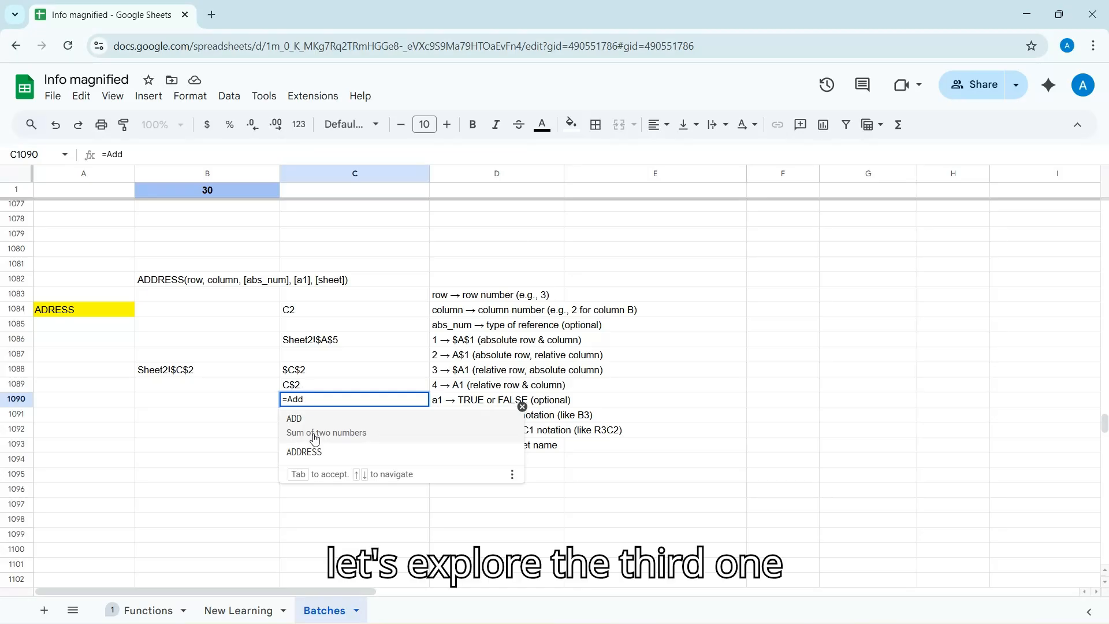
{"action": "left_click", "coordinate": [317, 453]}
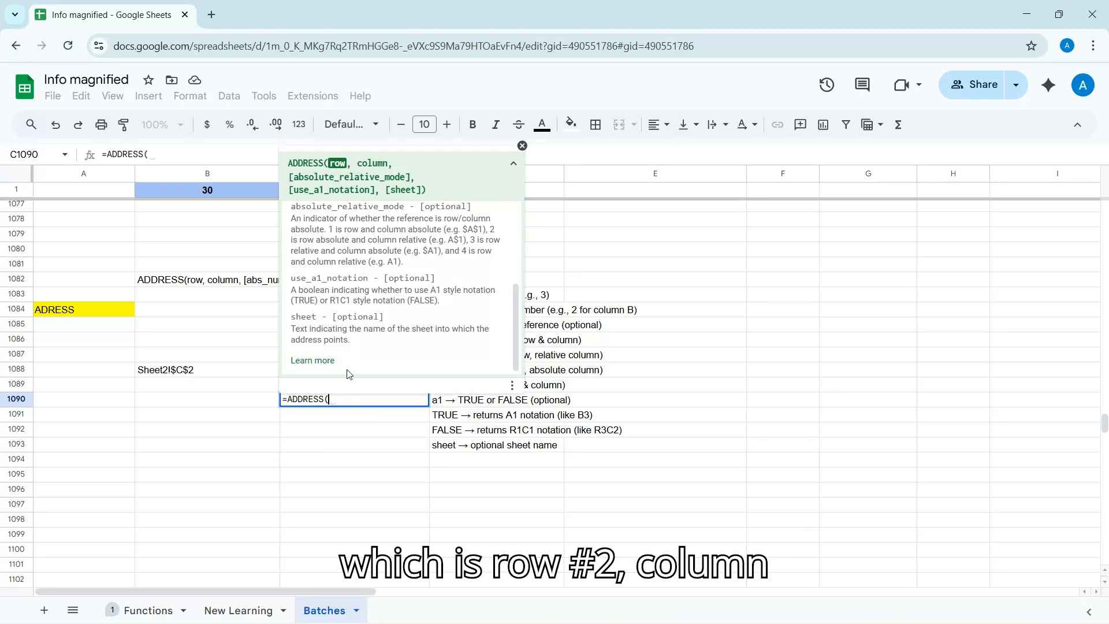
{"action": "type", "text": "2,3,3"}
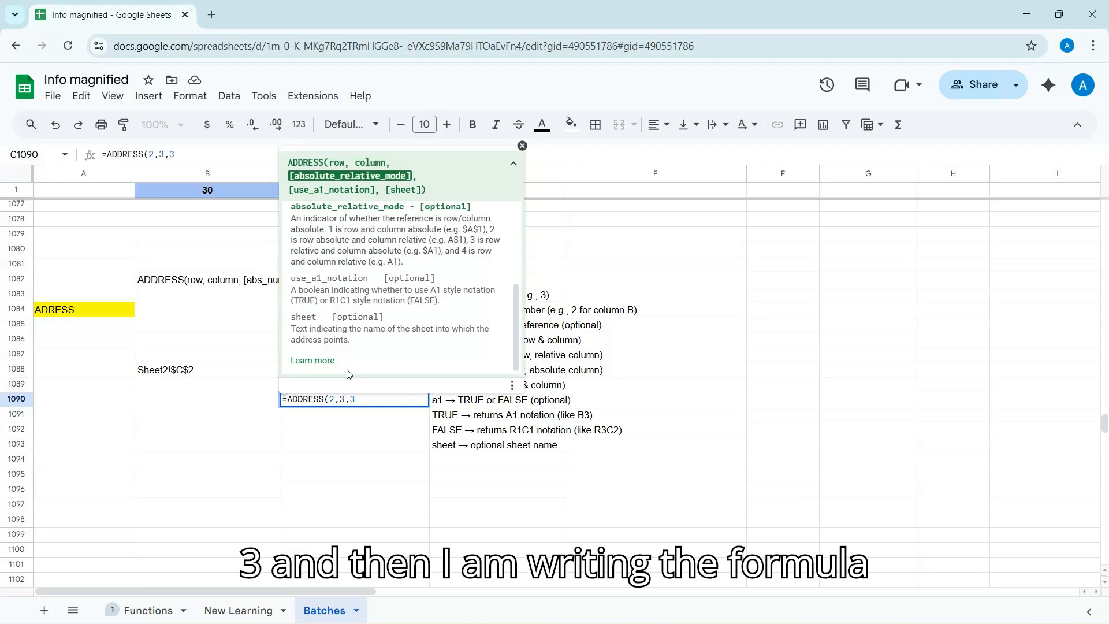
{"action": "type", "text": ")"}
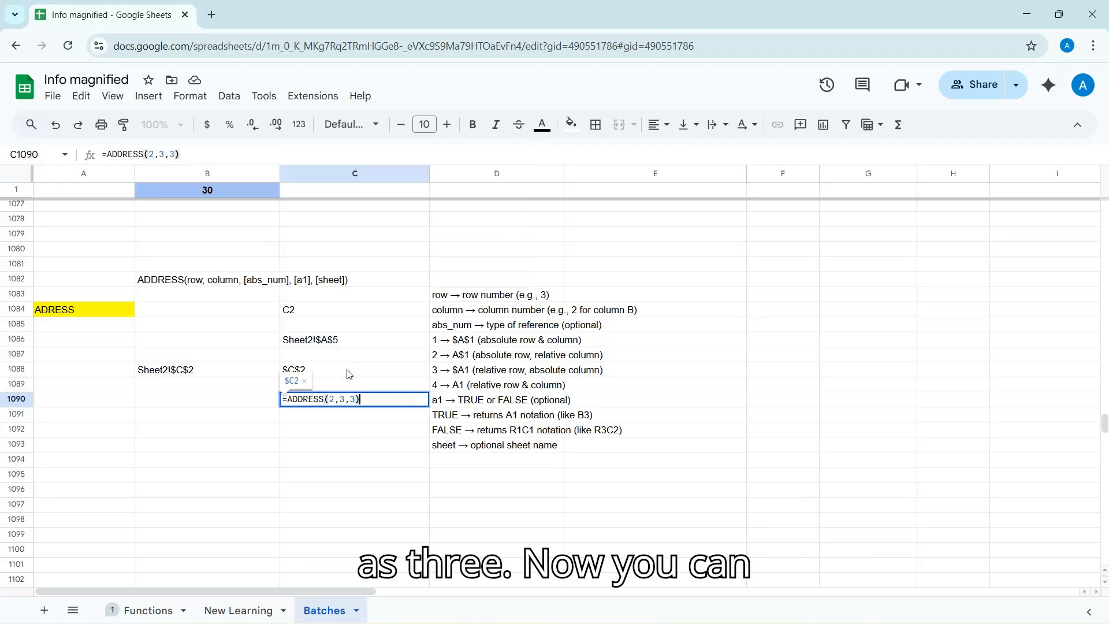
{"action": "key", "text": "Return"}
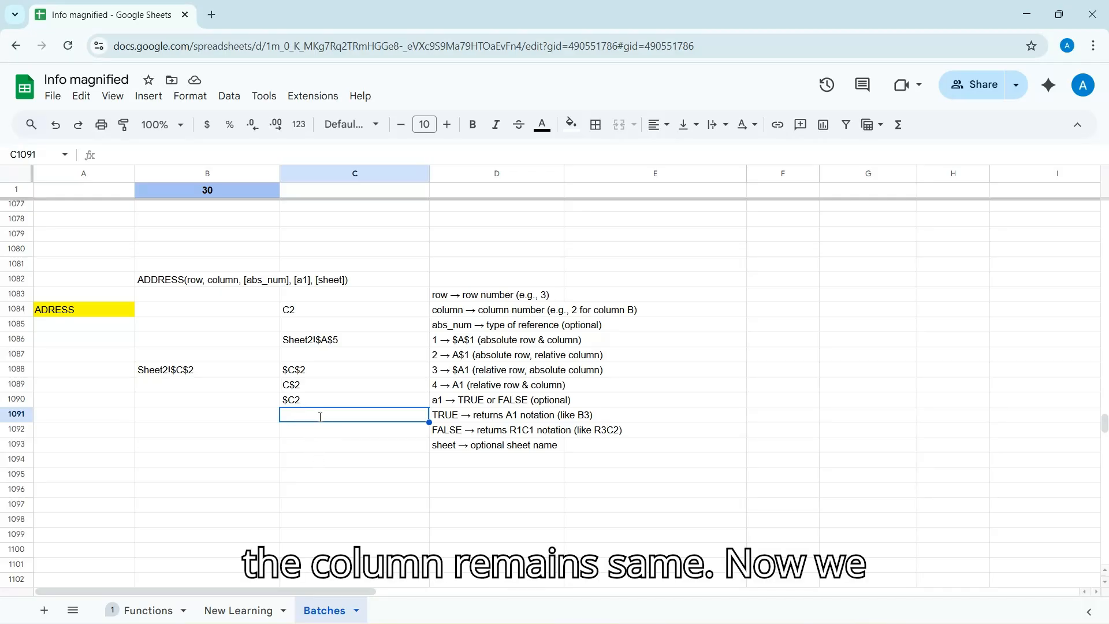
Enter =ADDRESS(2,3,4) in cell C1091 to return a reference with relative row and column.
{"action": "type", "text": "=Ad"}
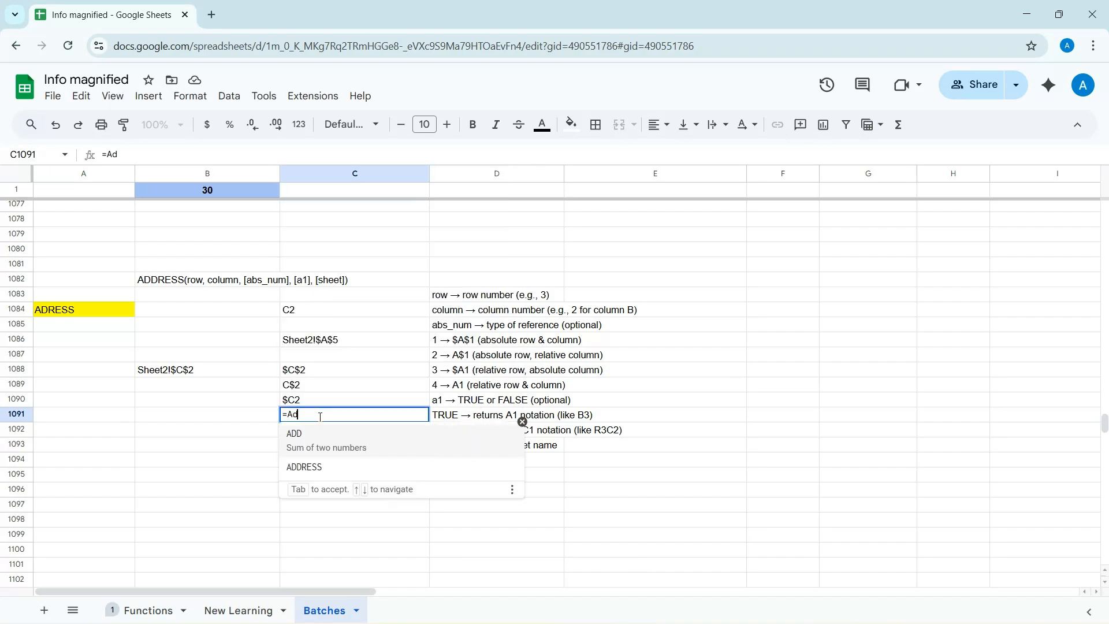
{"action": "type", "text": "d"}
{"action": "key", "text": "Down"}
{"action": "key", "text": "Tab"}
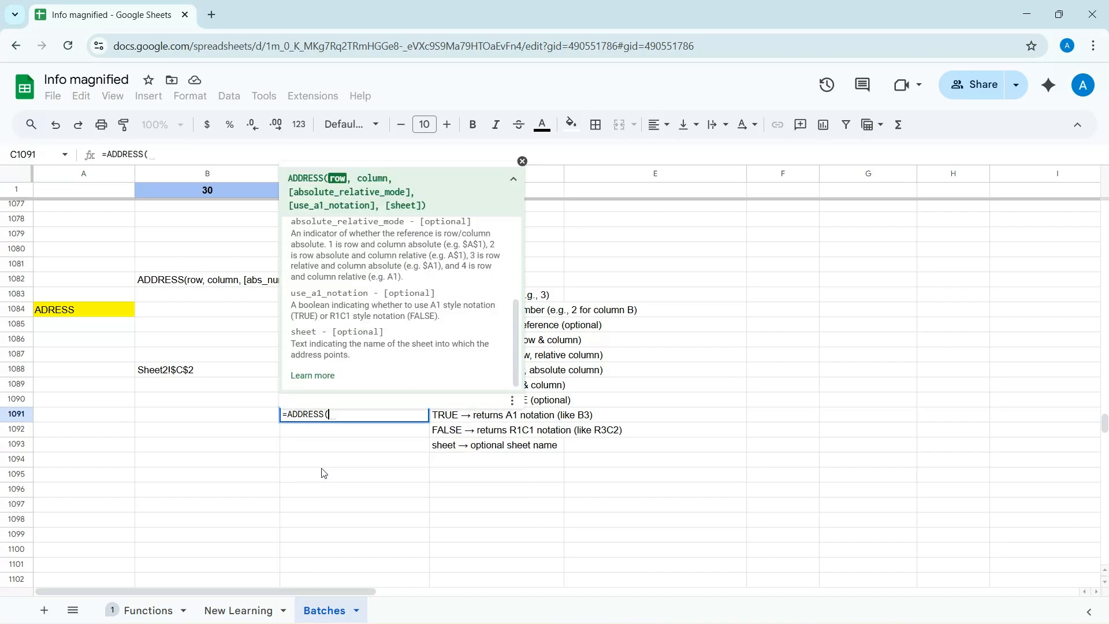
{"action": "type", "text": "2"}
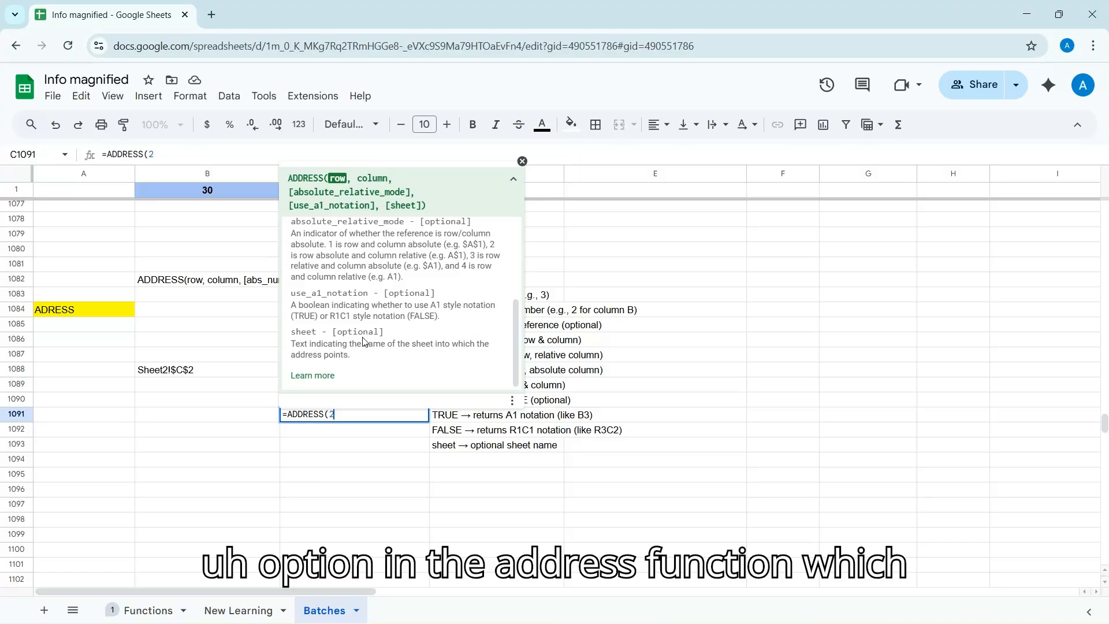
{"action": "type", "text": ","}
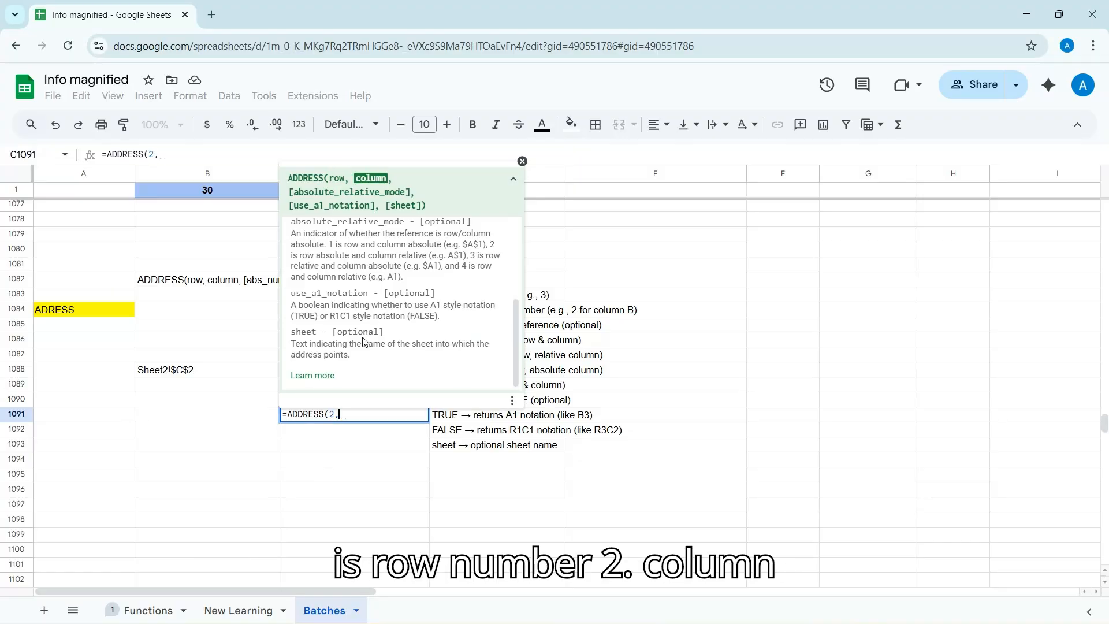
{"action": "type", "text": "3,"}
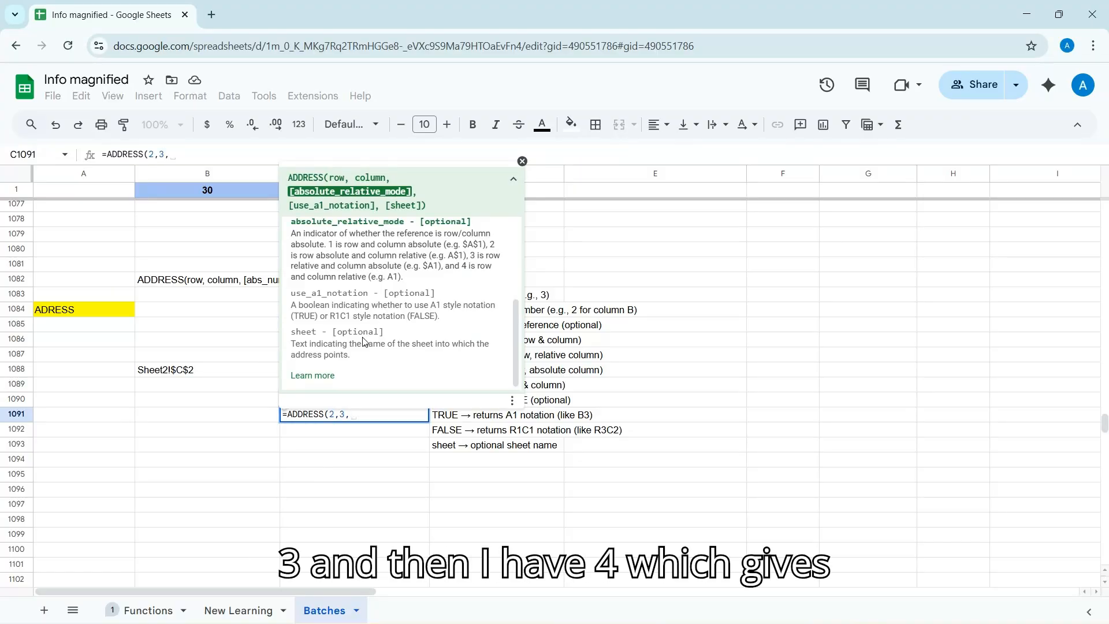
{"action": "type", "text": "4"}
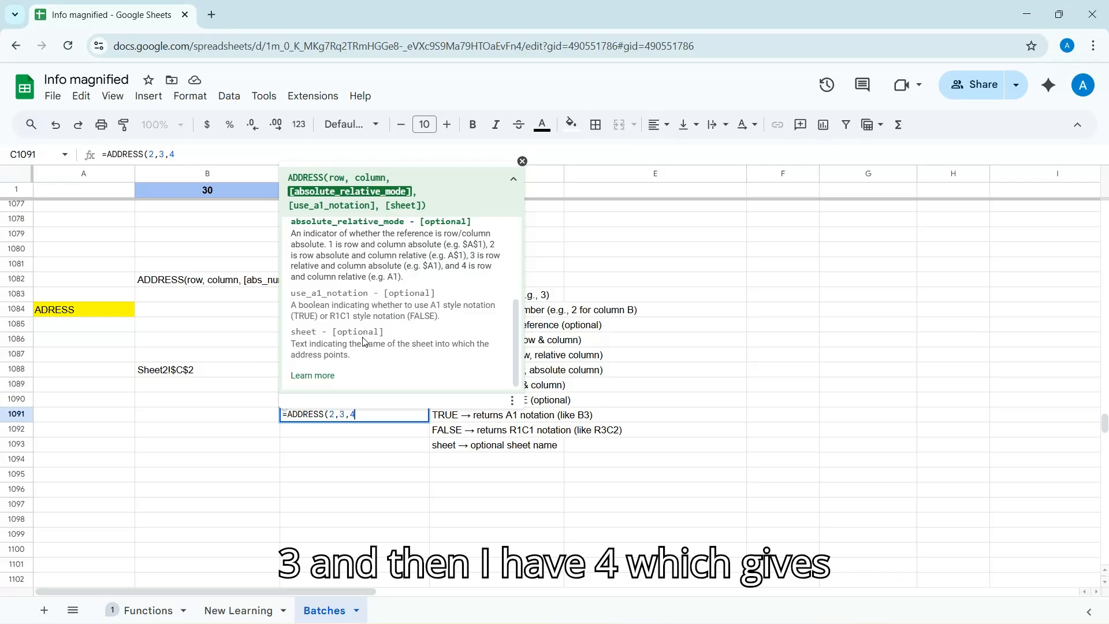
{"action": "type", "text": ")"}
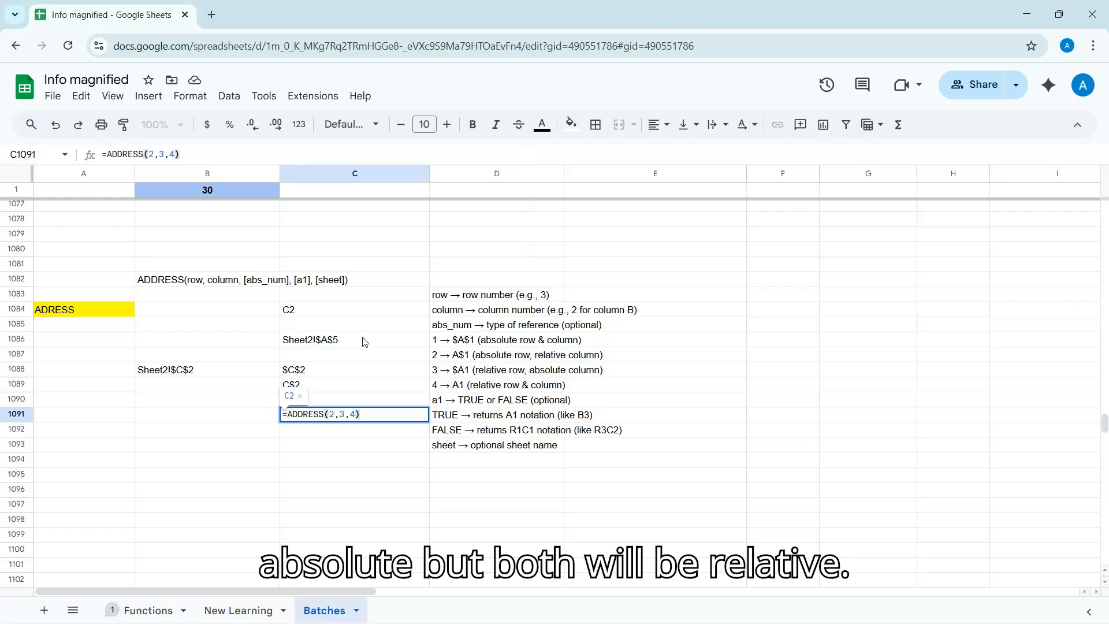
{"action": "key", "text": "Return"}
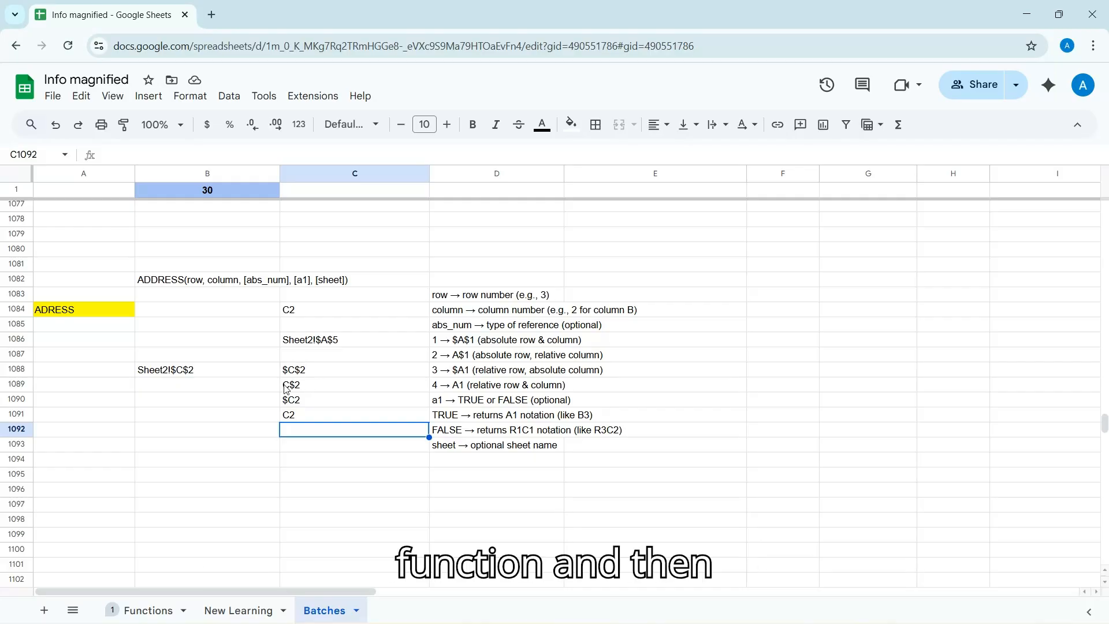
Enter =ADDRESS(2,3) in cell C1092, omitting the absolute/relative mode argument, and review the cell's formula.
{"action": "double_click", "coordinate": [305, 429]}
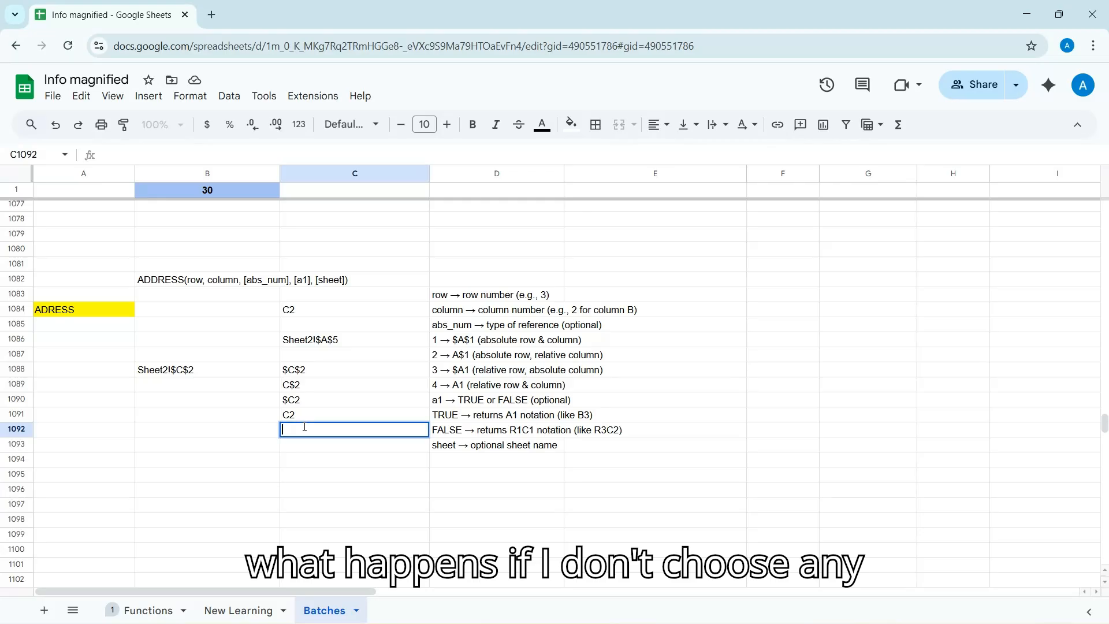
{"action": "type", "text": "=A"}
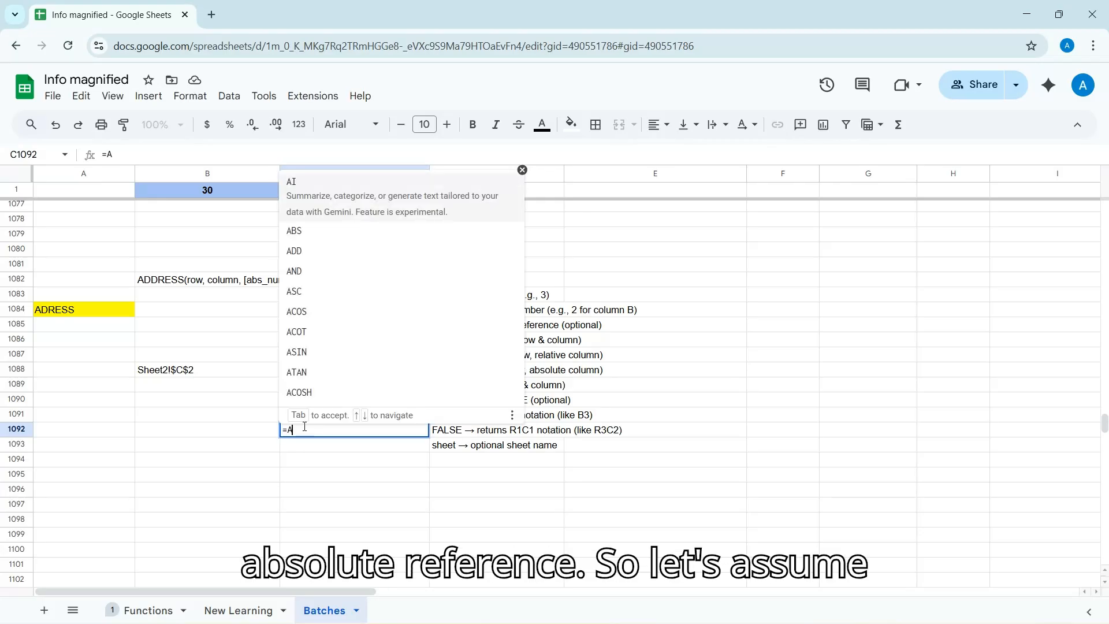
{"action": "type", "text": "DD"}
{"action": "left_click", "coordinate": [306, 465]}
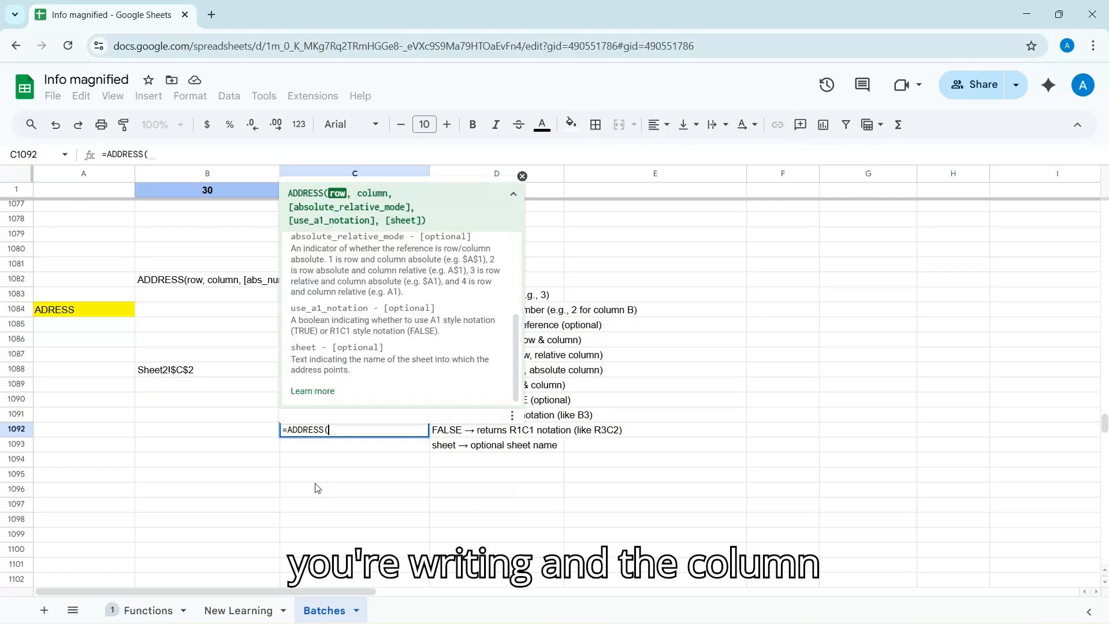
{"action": "type", "text": "2"}
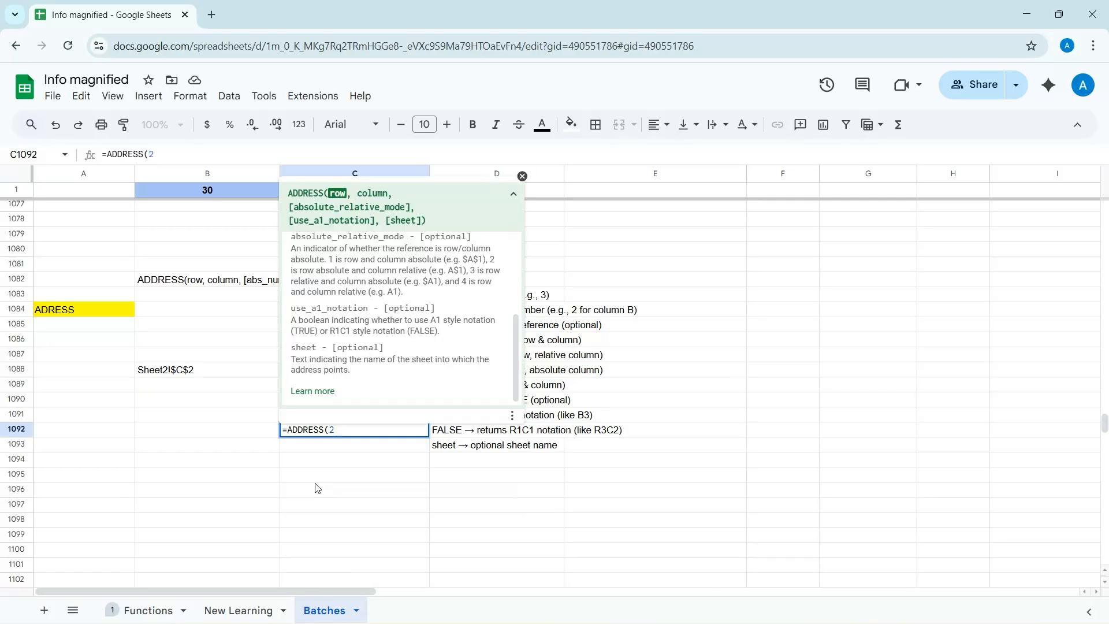
{"action": "type", "text": ",3"}
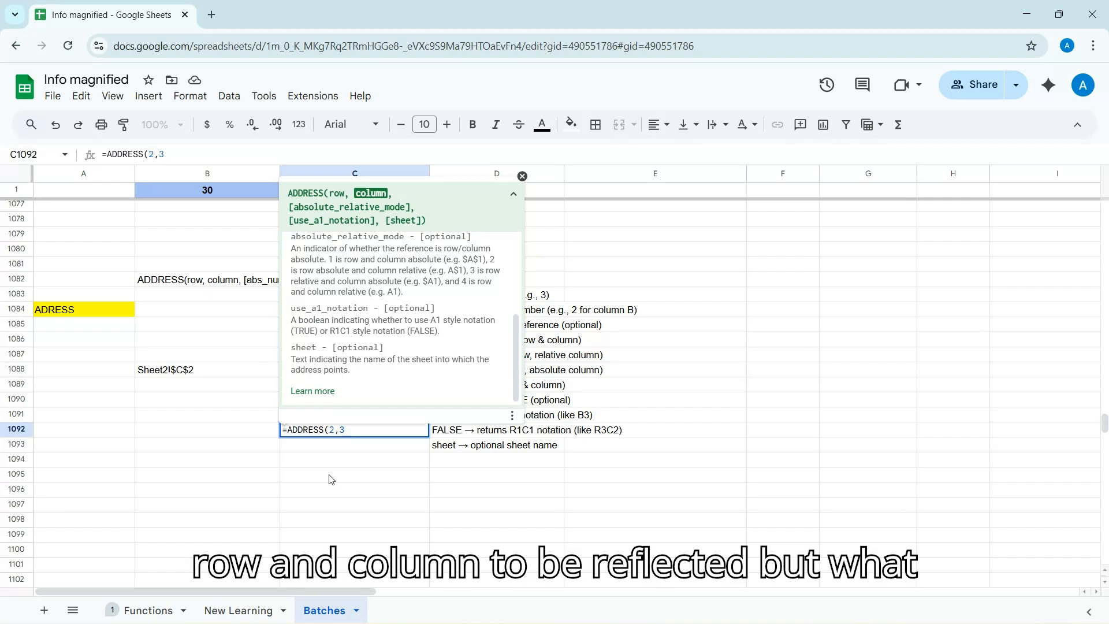
{"action": "type", "text": ")"}
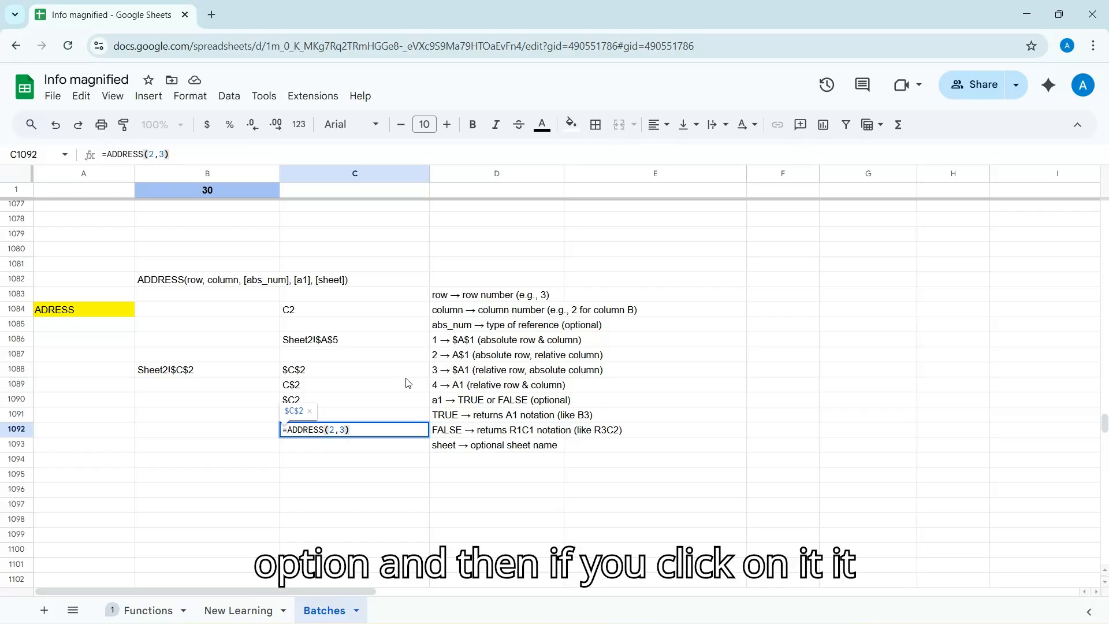
{"action": "key", "text": "Return"}
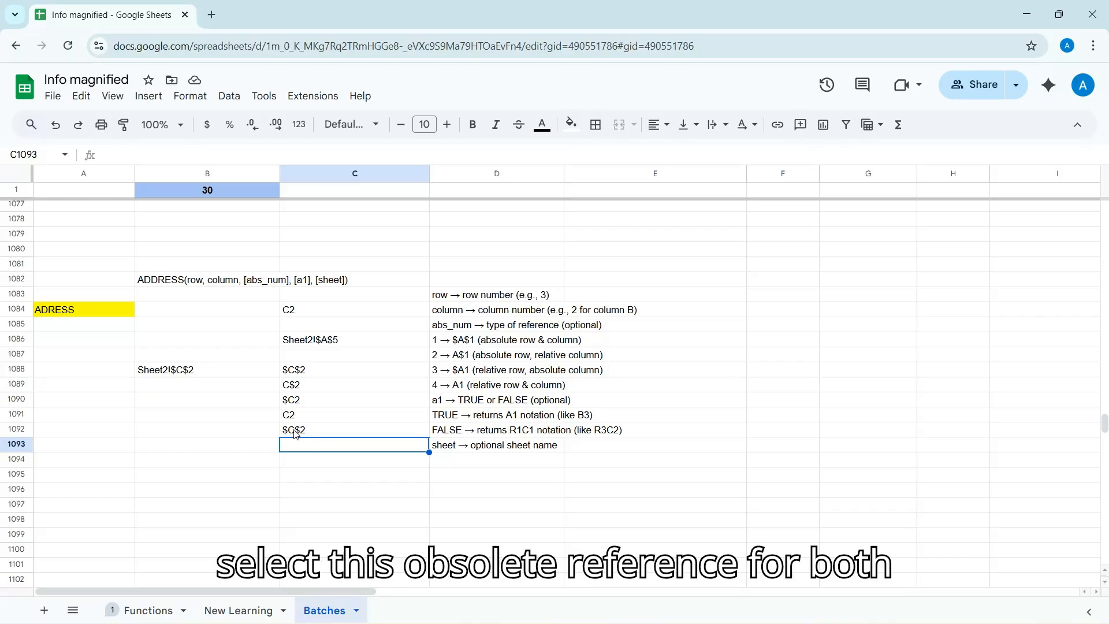
{"action": "left_click", "coordinate": [295, 435]}
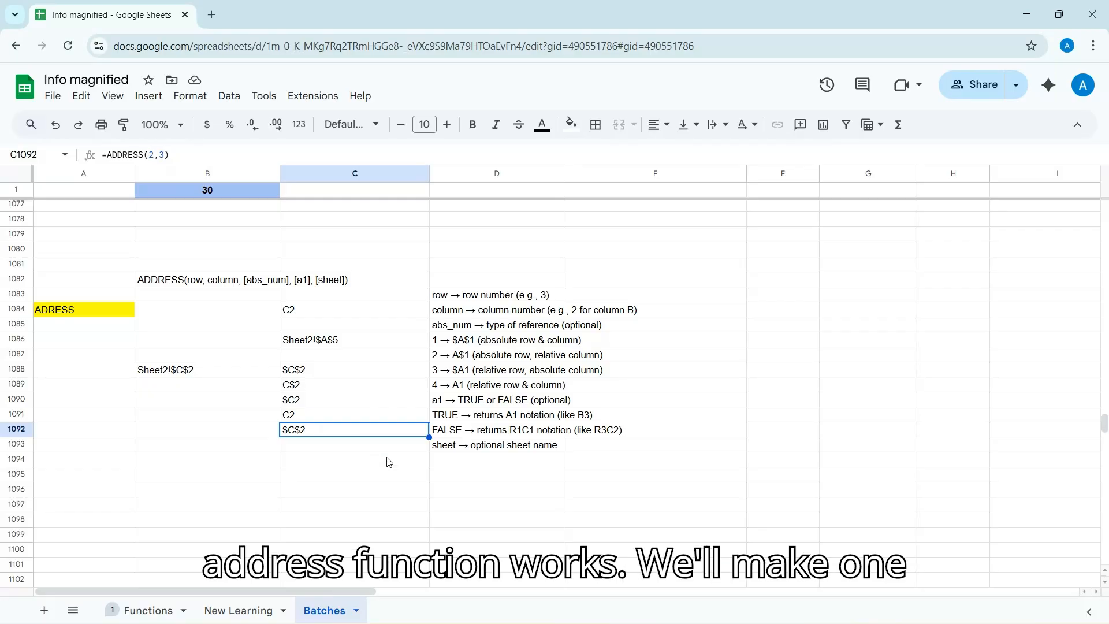
{"action": "left_click", "coordinate": [390, 478]}
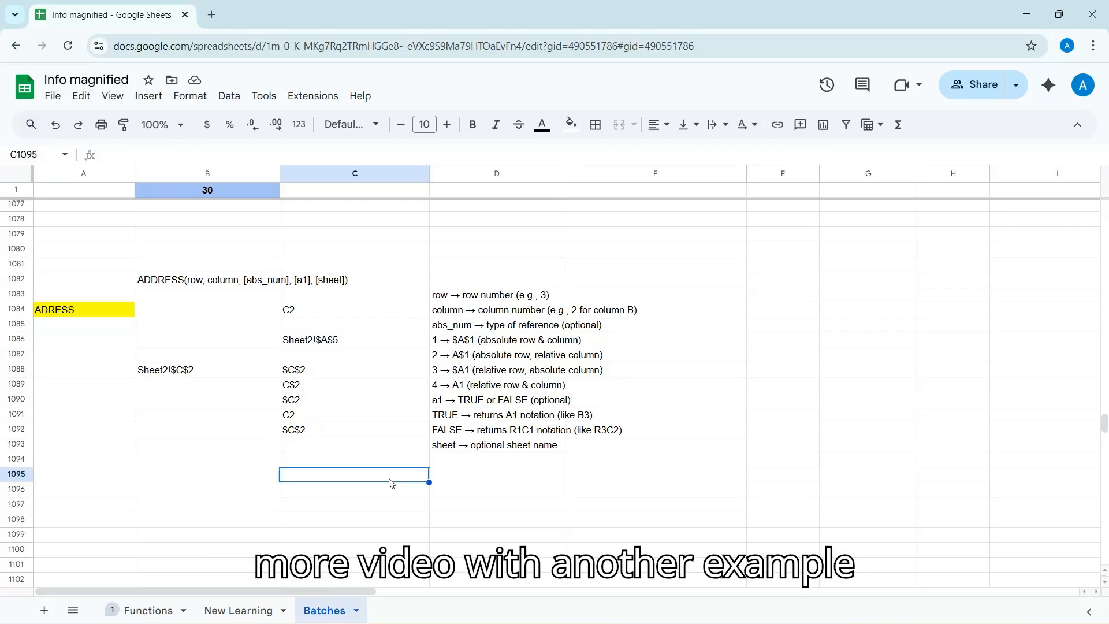